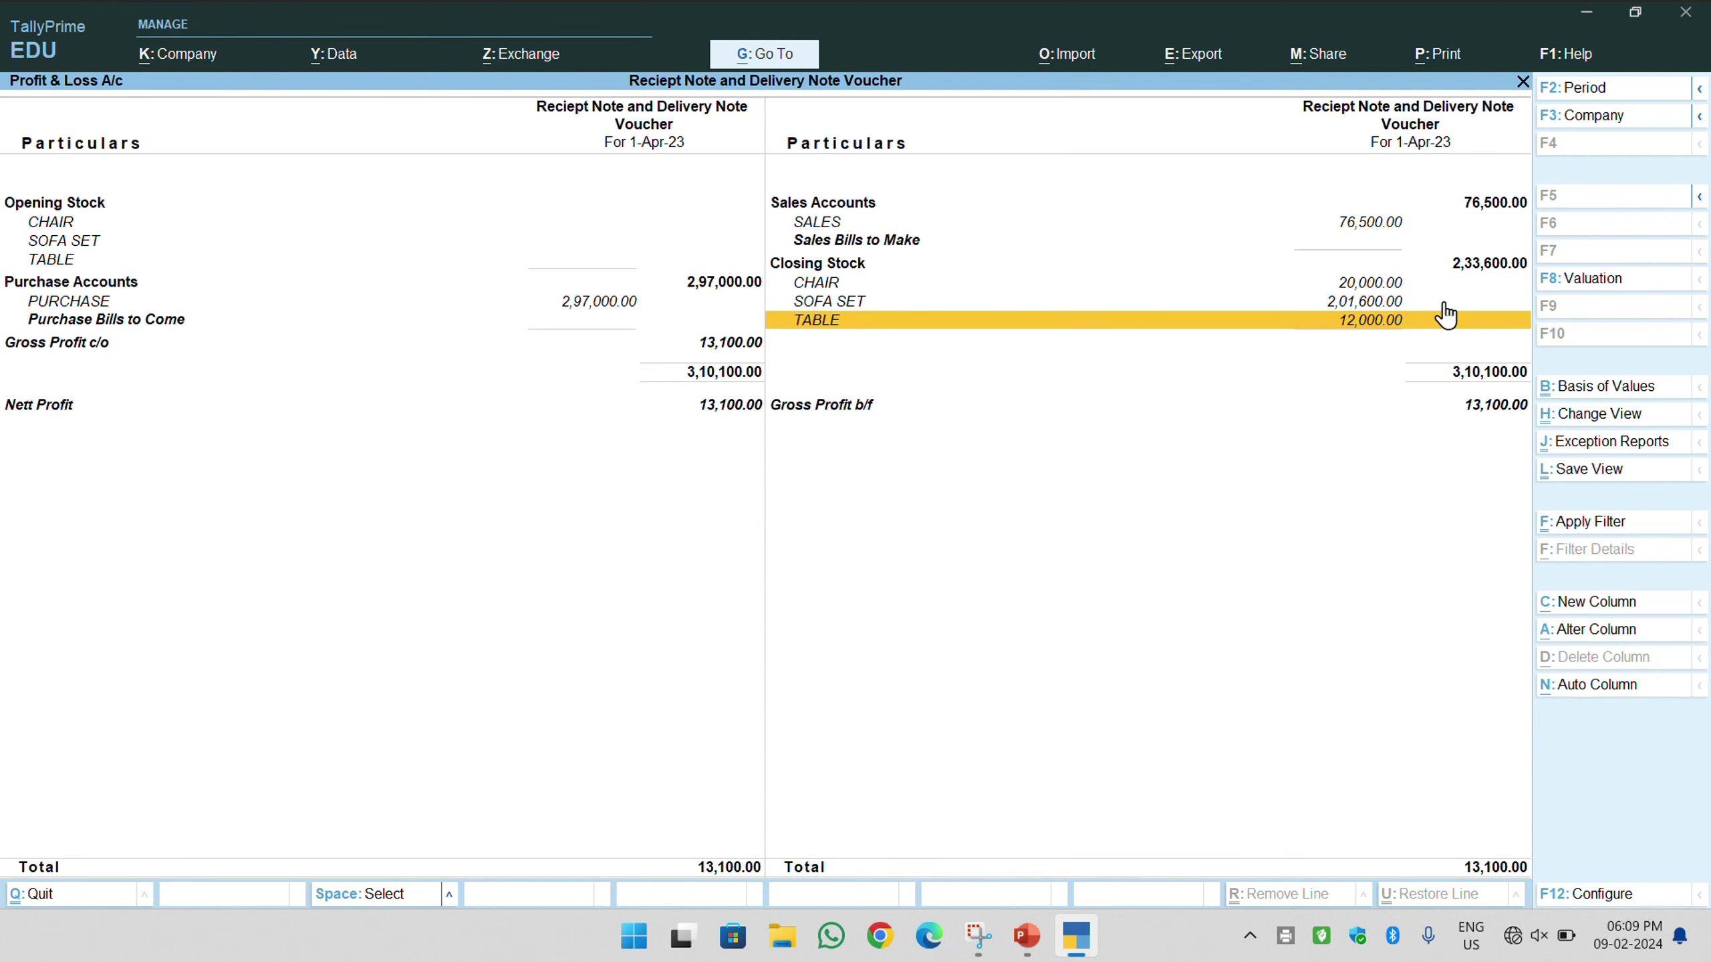
- Switch to PowerPoint to read the Integrate Account & Inventory slide, and return to TallyPrime
{"action": "left_click", "coordinate": [1036, 925]}
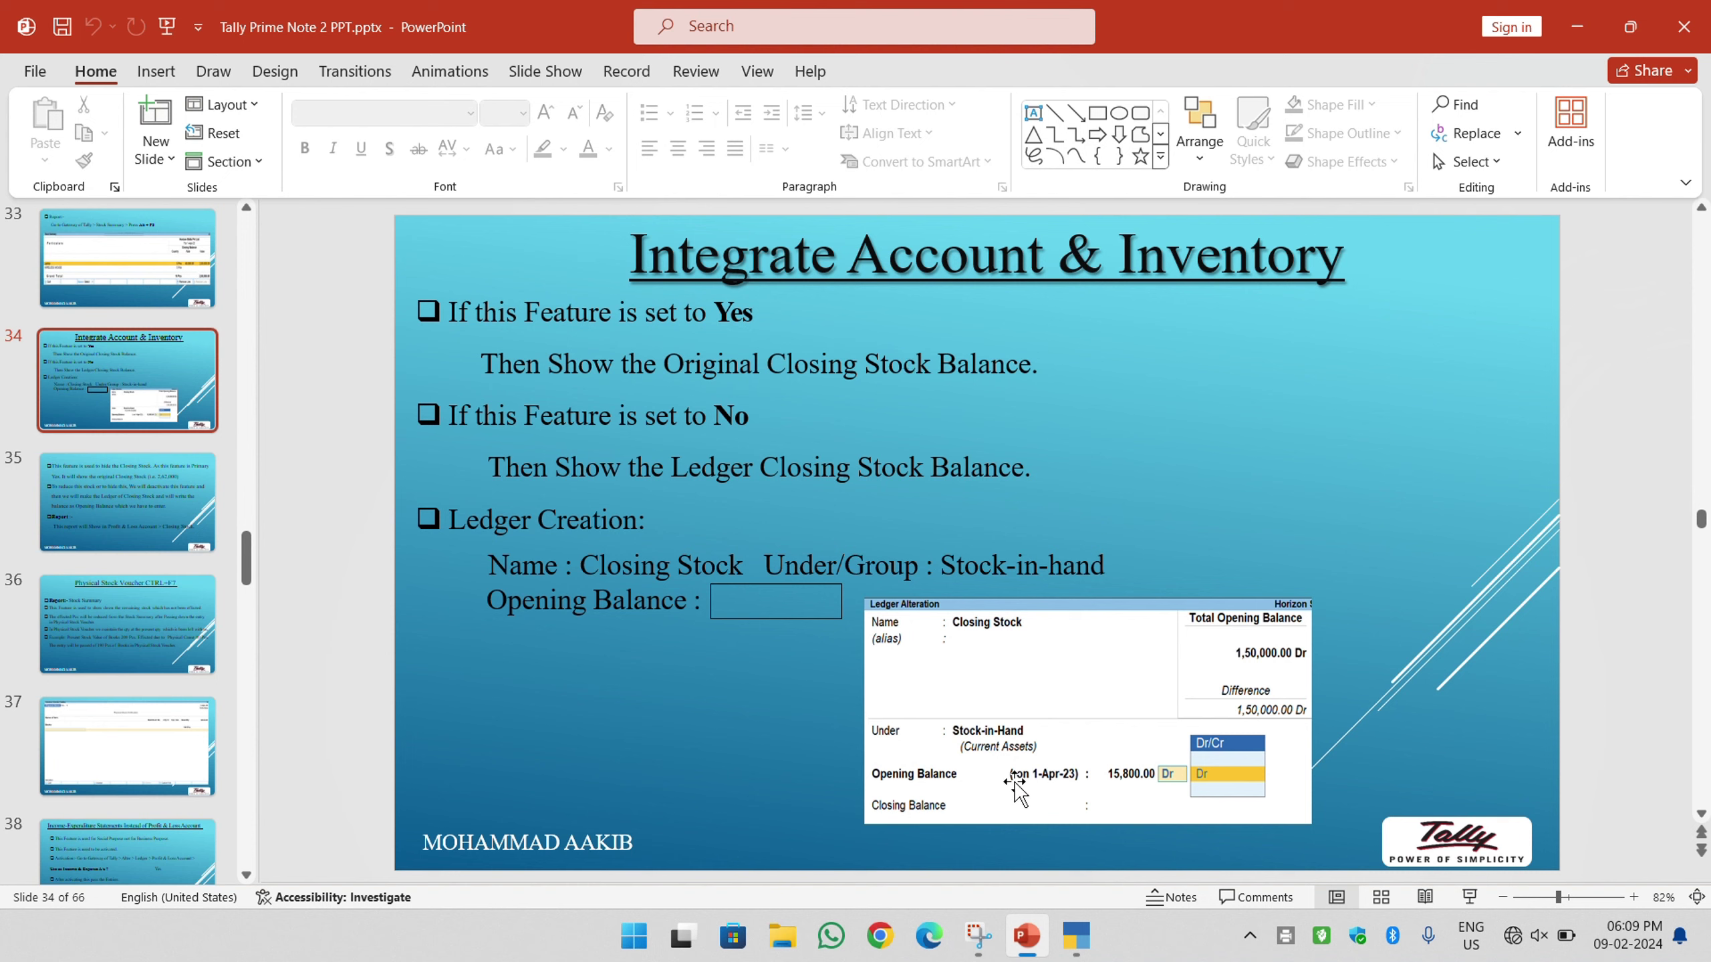
{"action": "left_click", "coordinate": [1078, 936]}
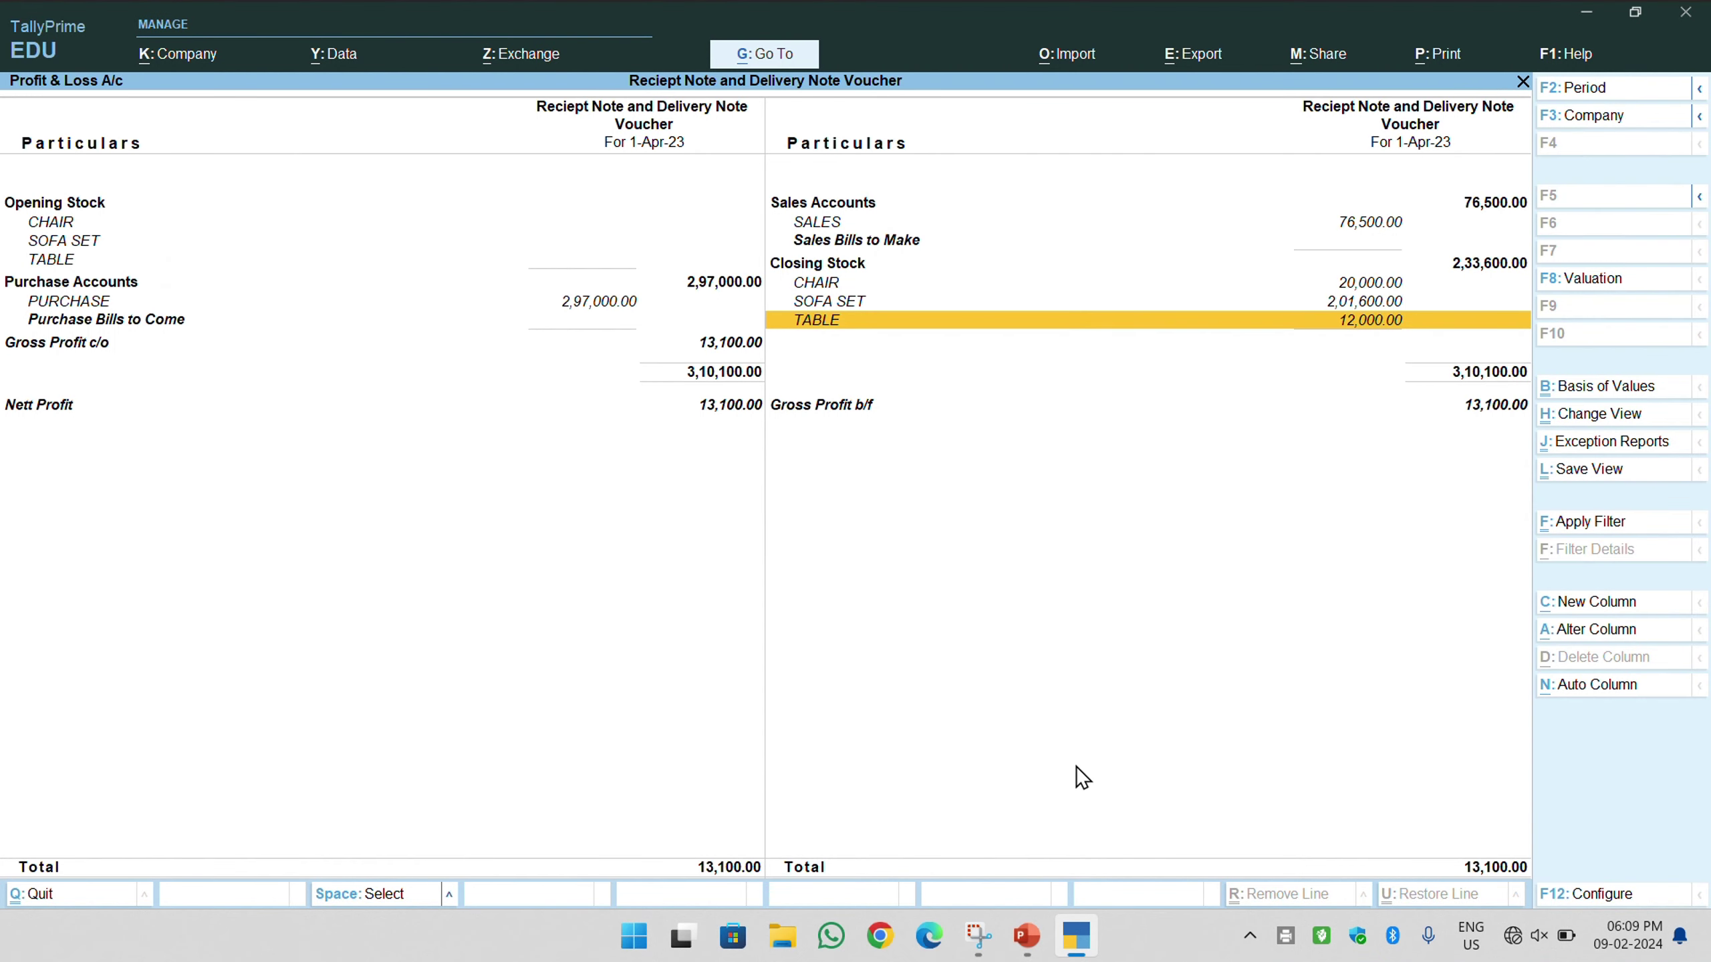
- Leave the Profit & Loss report and open the company features at the Integrate Accounts with Inventory option
{"action": "key", "text": "Escape"}
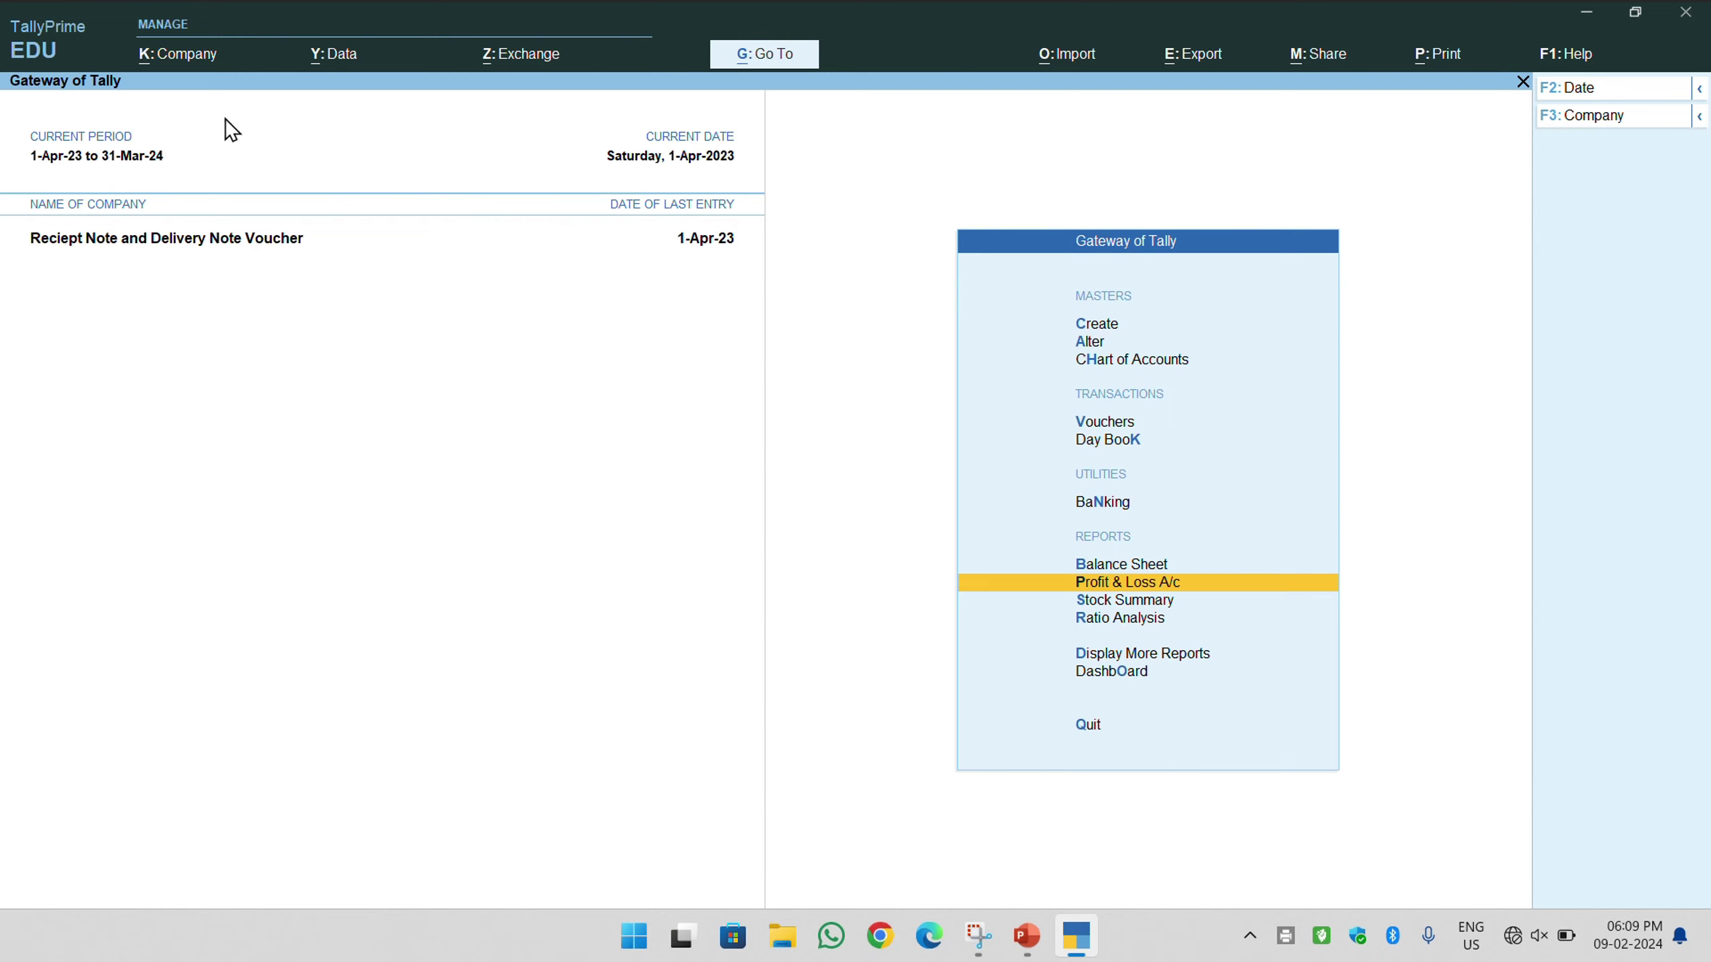
{"action": "left_click", "coordinate": [182, 62]}
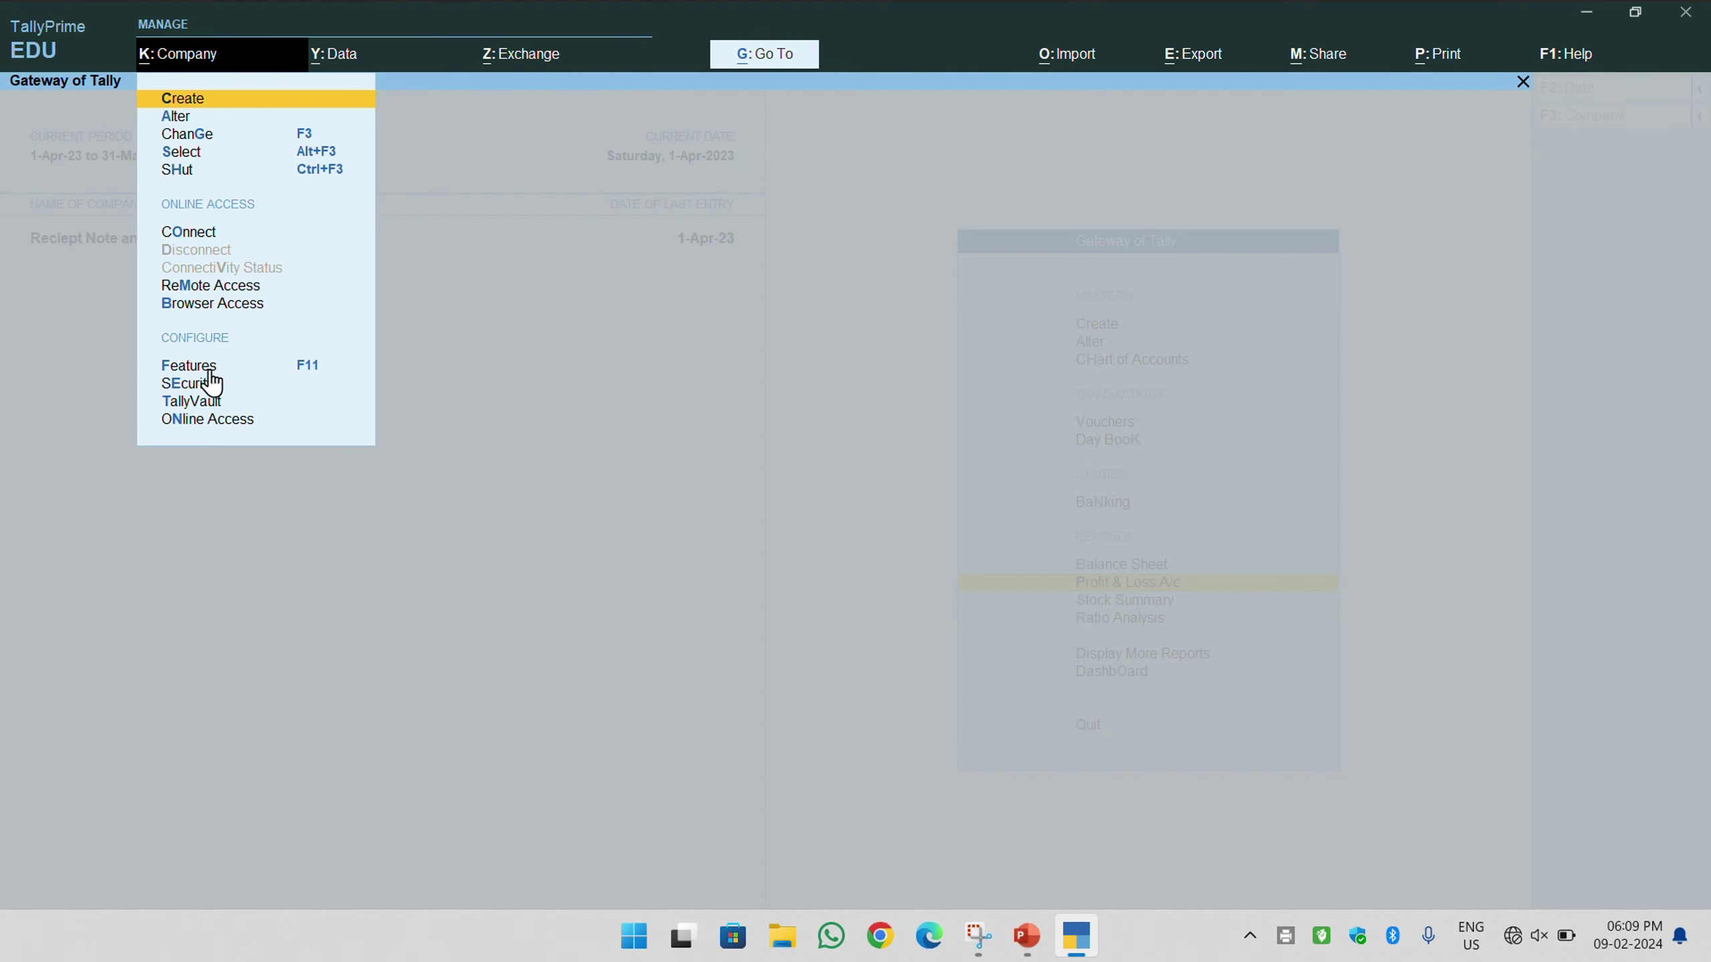
{"action": "left_click", "coordinate": [370, 387]}
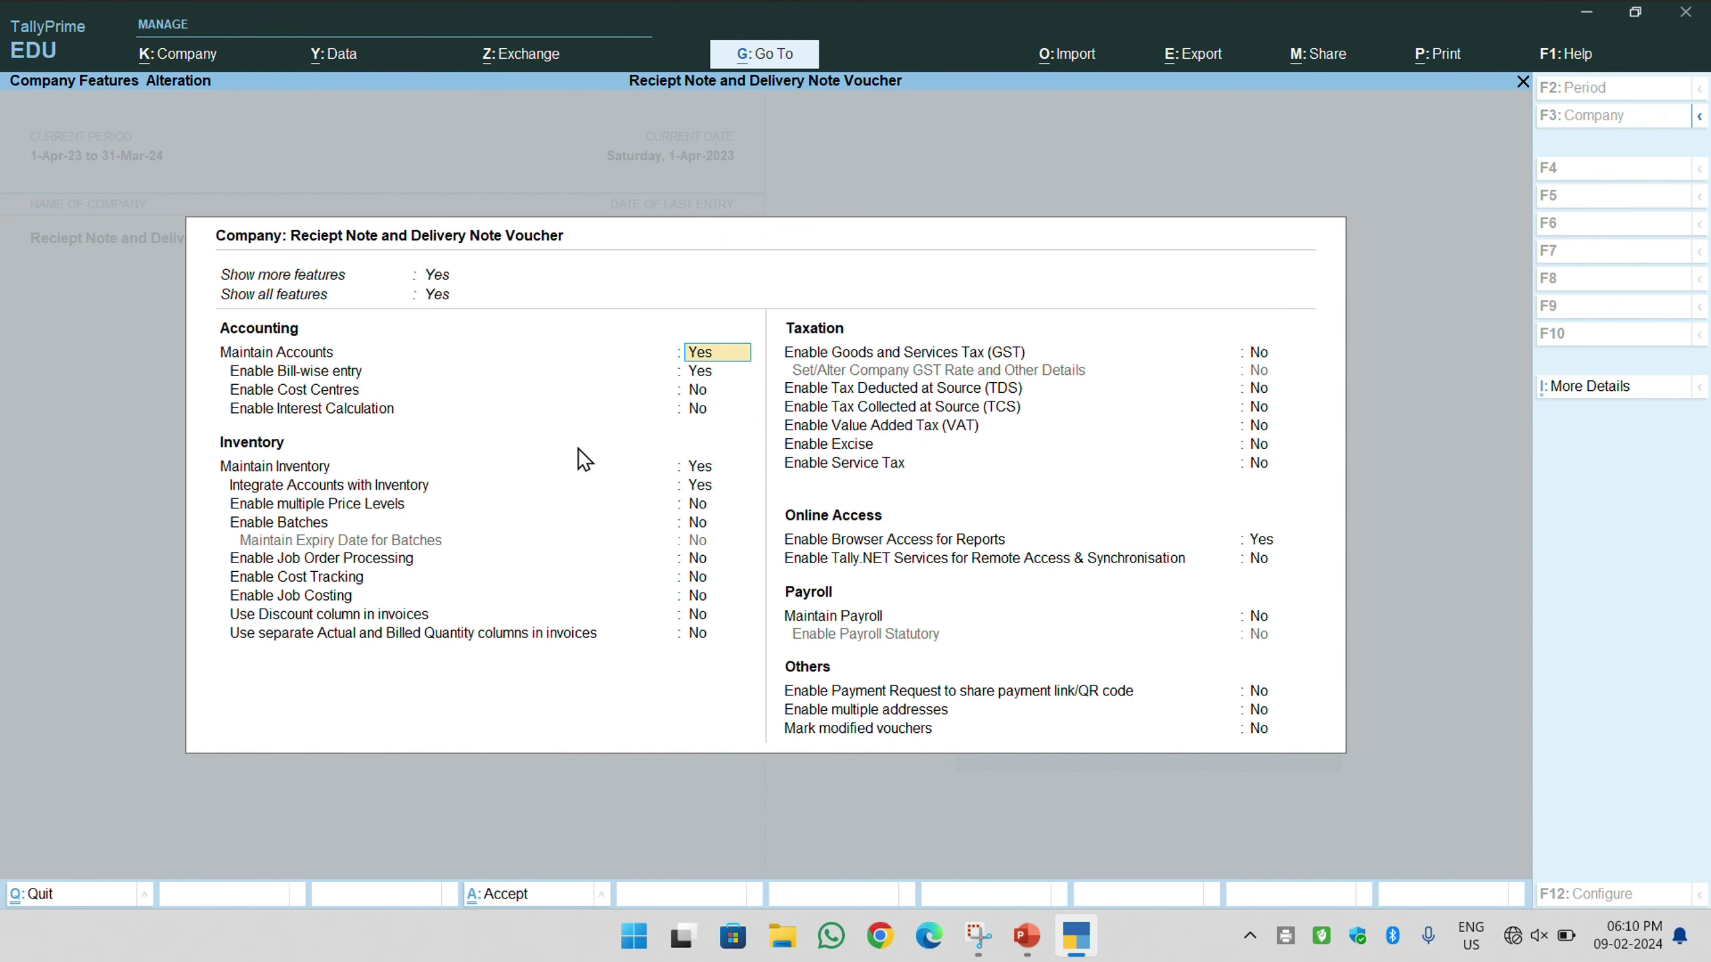
{"action": "left_click", "coordinate": [395, 491]}
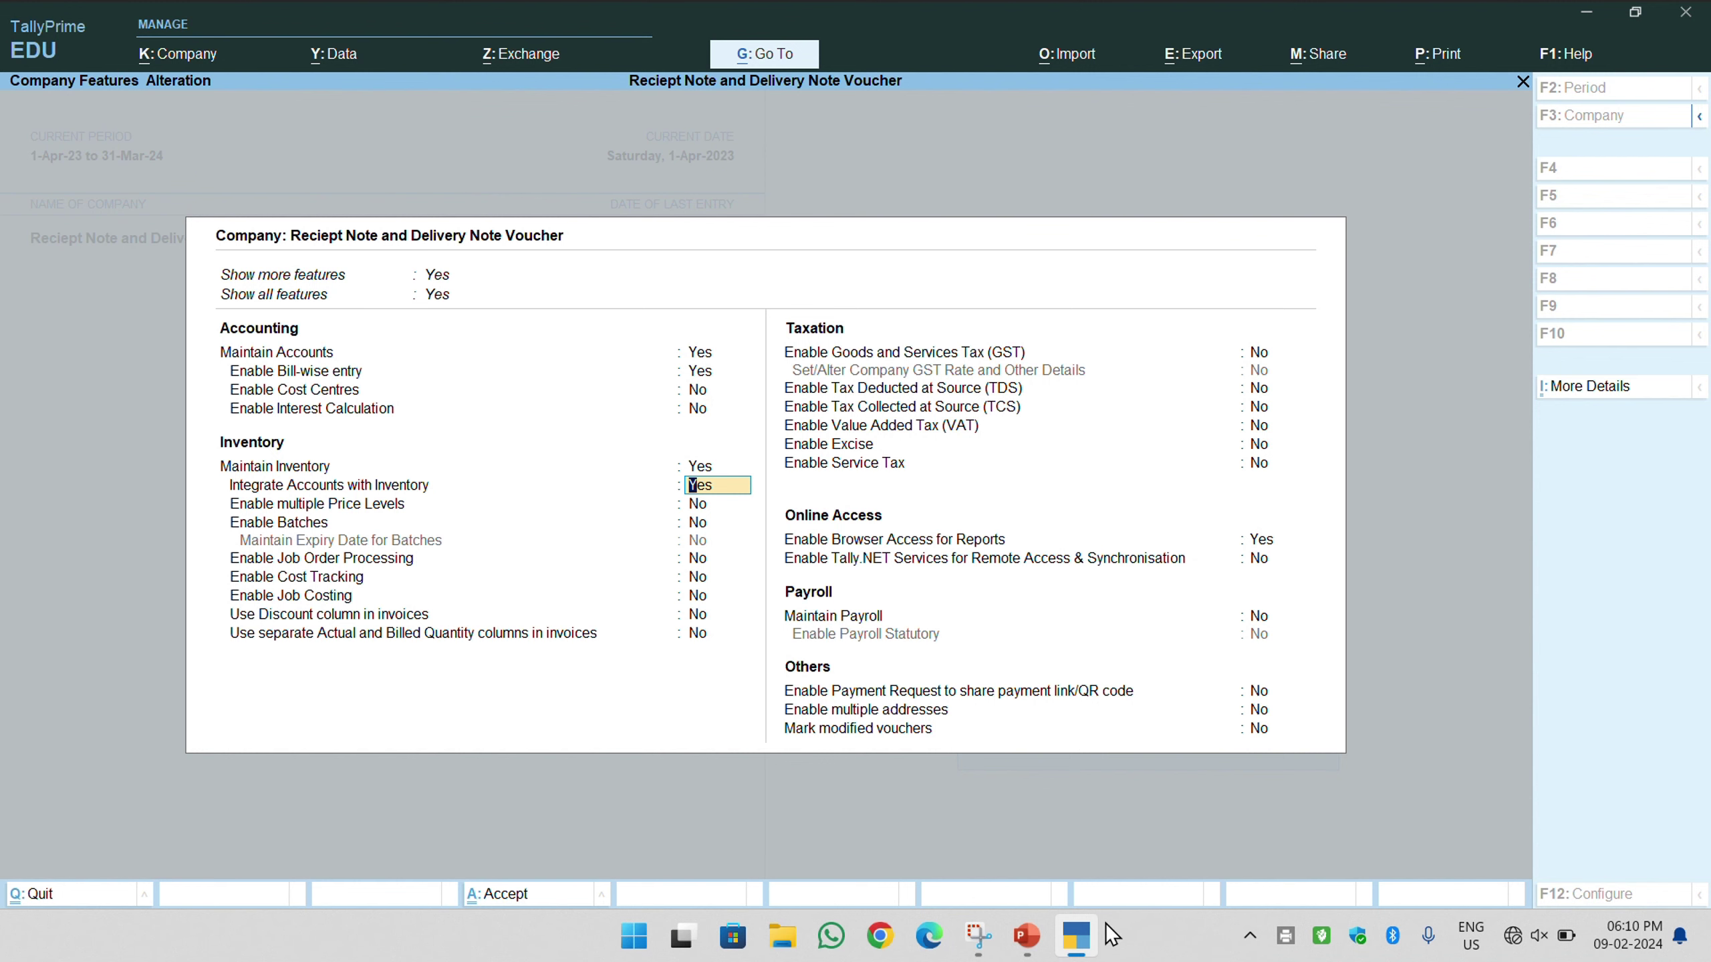
- Check the Integrate Account & Inventory slide in PowerPoint again, and quit the company features in TallyPrime without saving
{"action": "left_click", "coordinate": [1027, 936]}
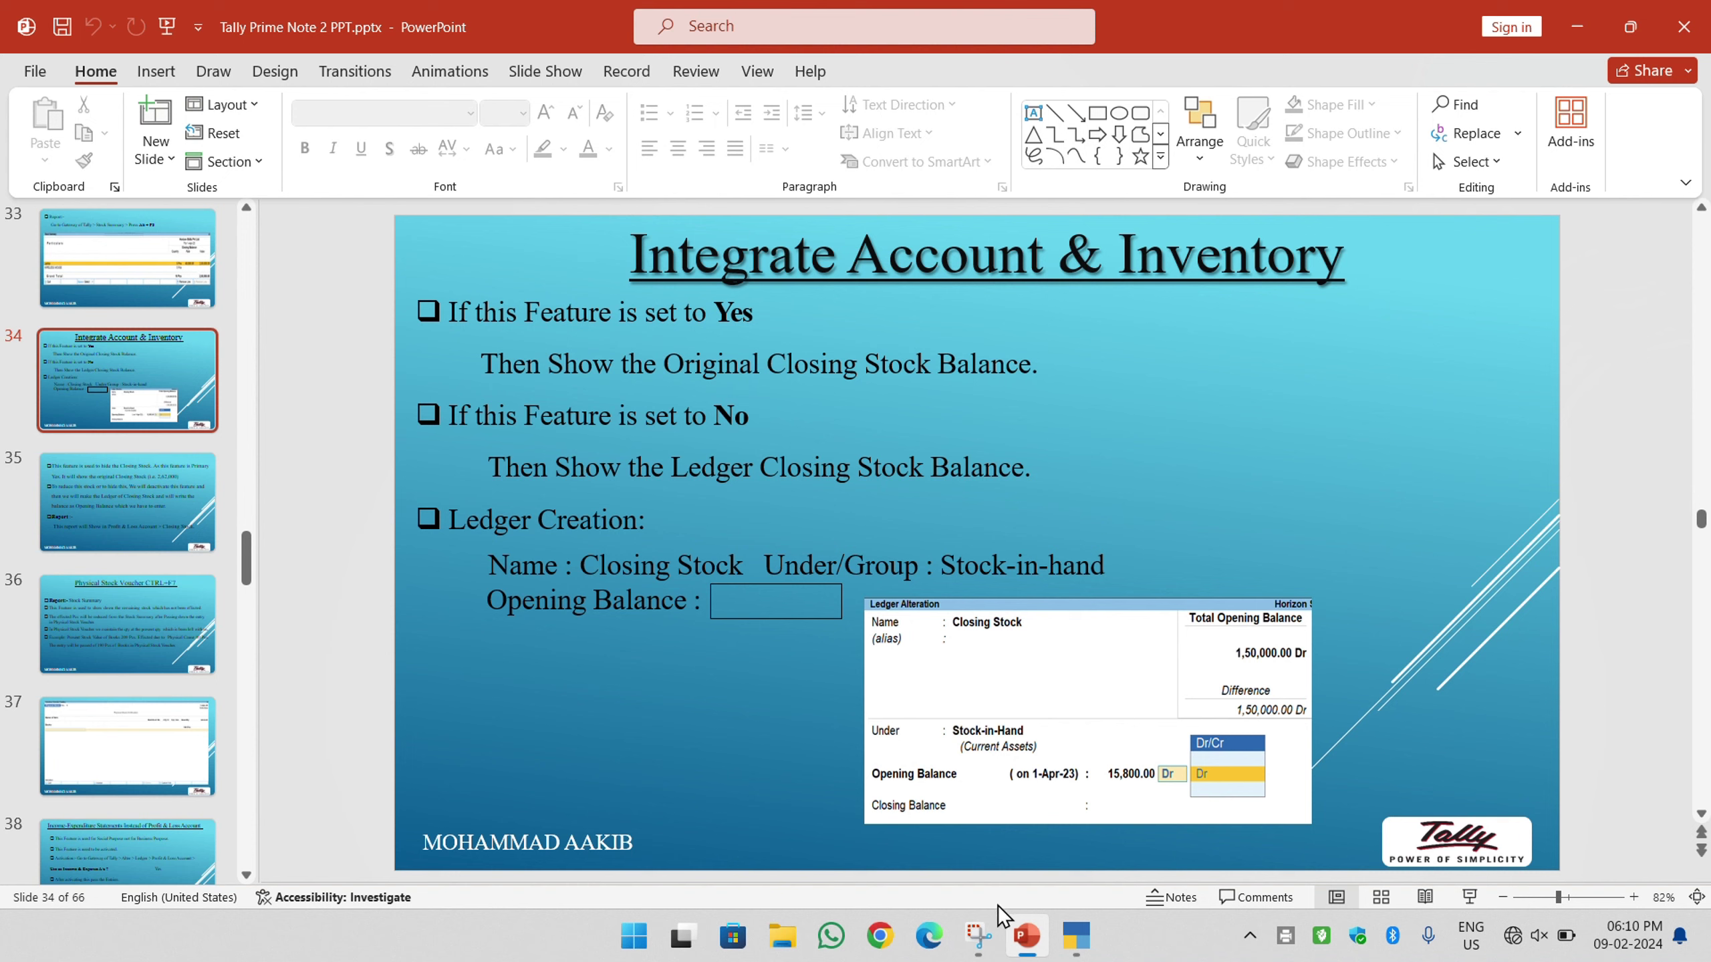
{"action": "mouse_move", "coordinate": [1077, 936]}
{"action": "left_click", "coordinate": [1051, 806]}
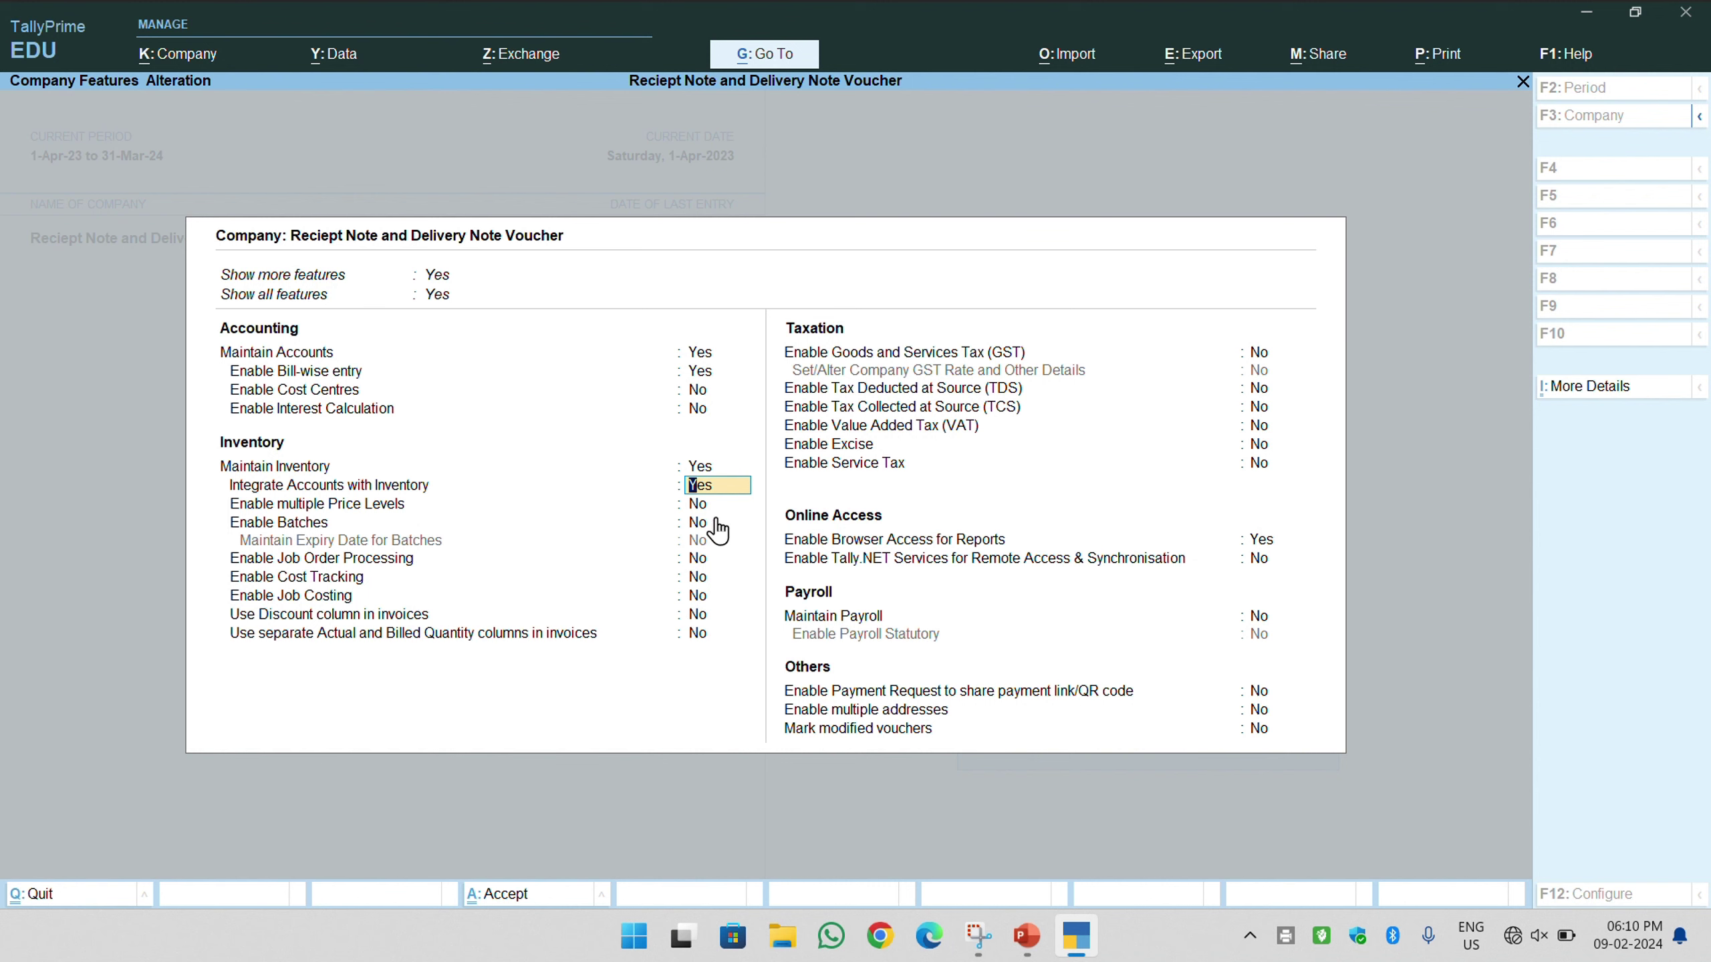
{"action": "key", "text": "Escape"}
{"action": "key", "text": "y"}
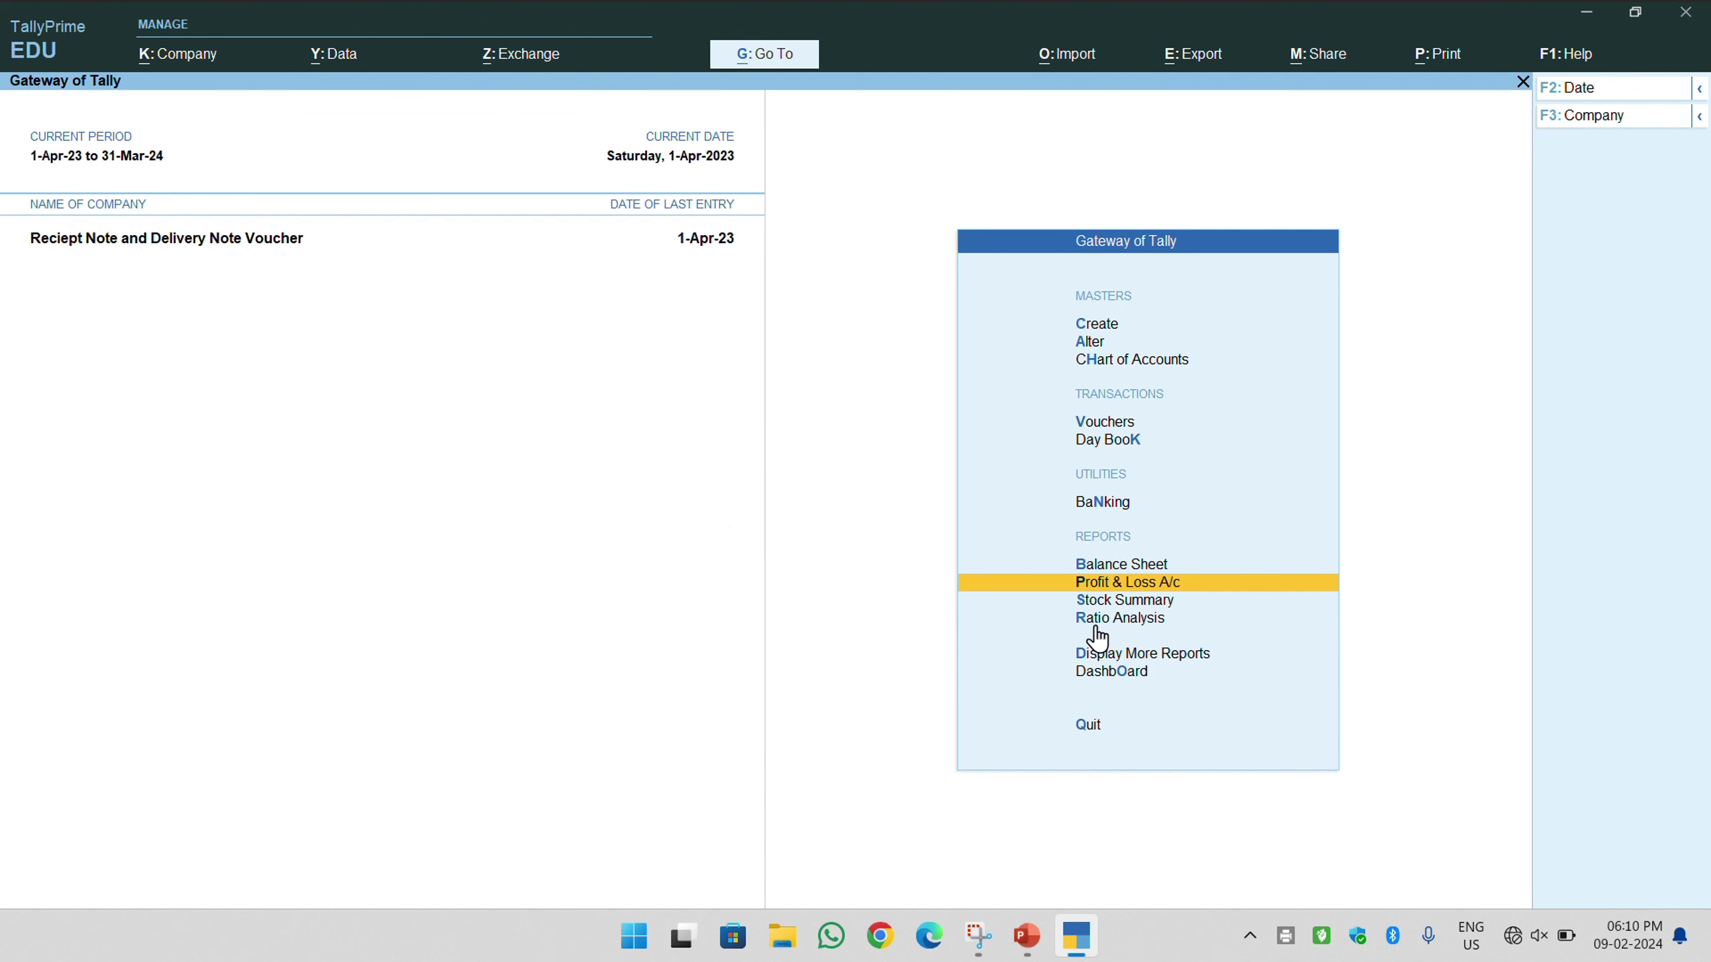
- Open the Profit & Loss A/c from the Gateway of Tally and show it in detailed view with the closing stock items
{"action": "left_click", "coordinate": [1103, 580]}
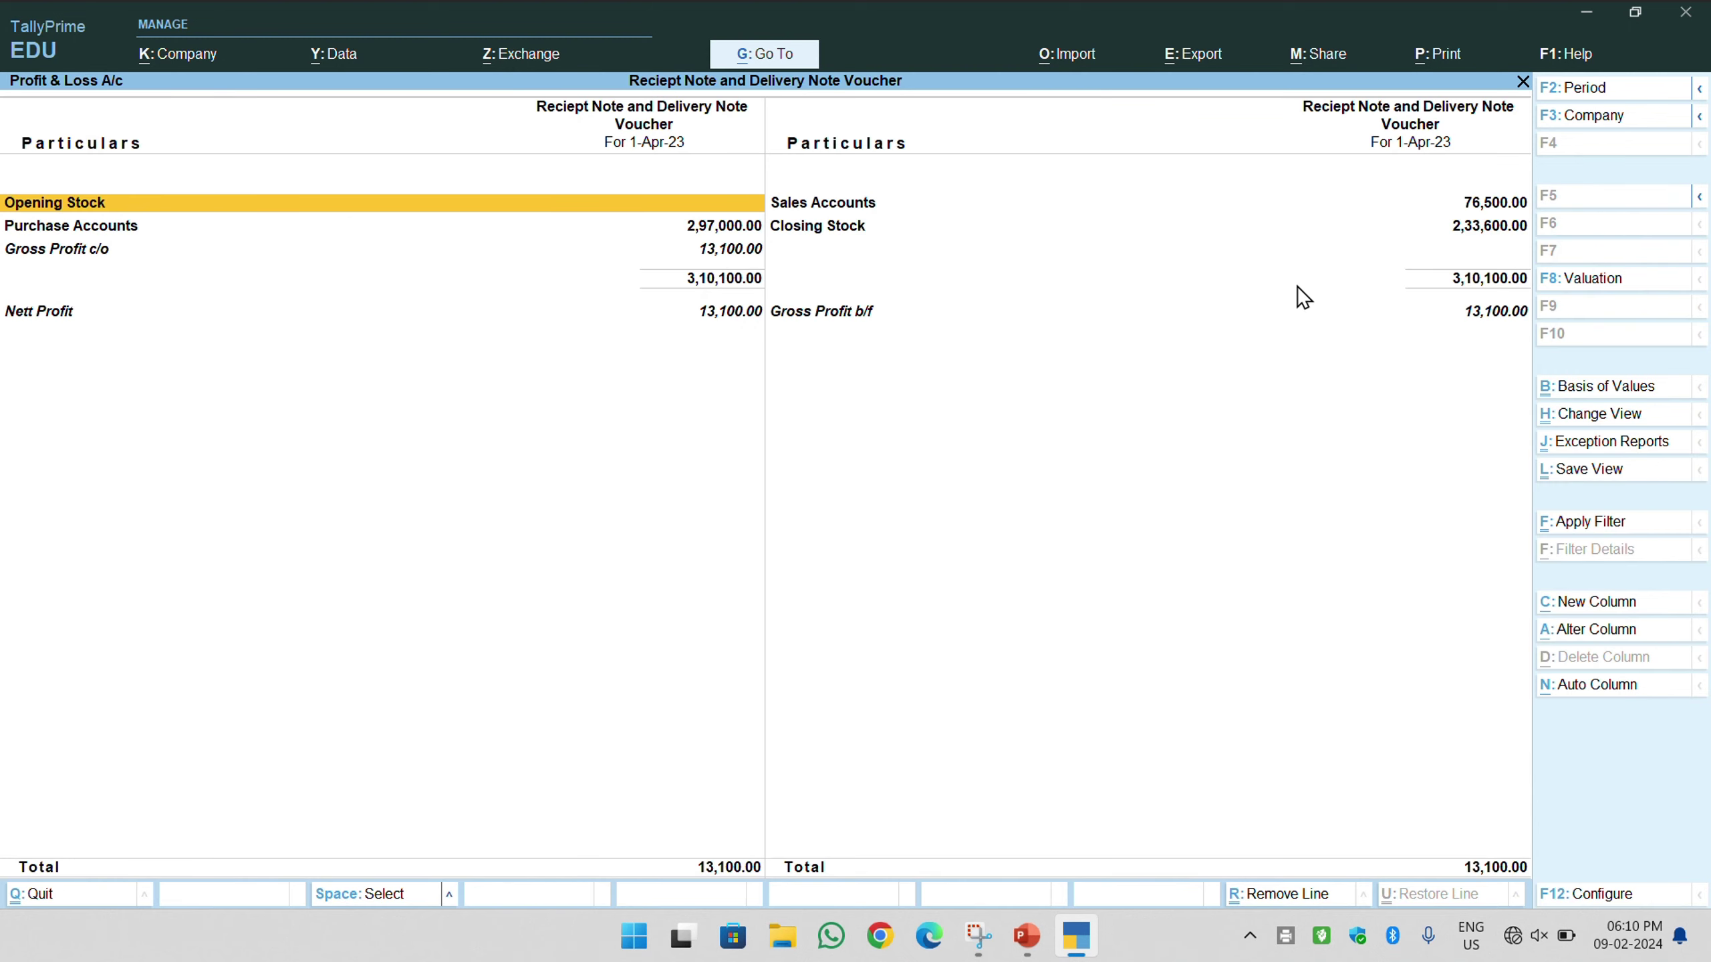
{"action": "left_click", "coordinate": [1470, 230]}
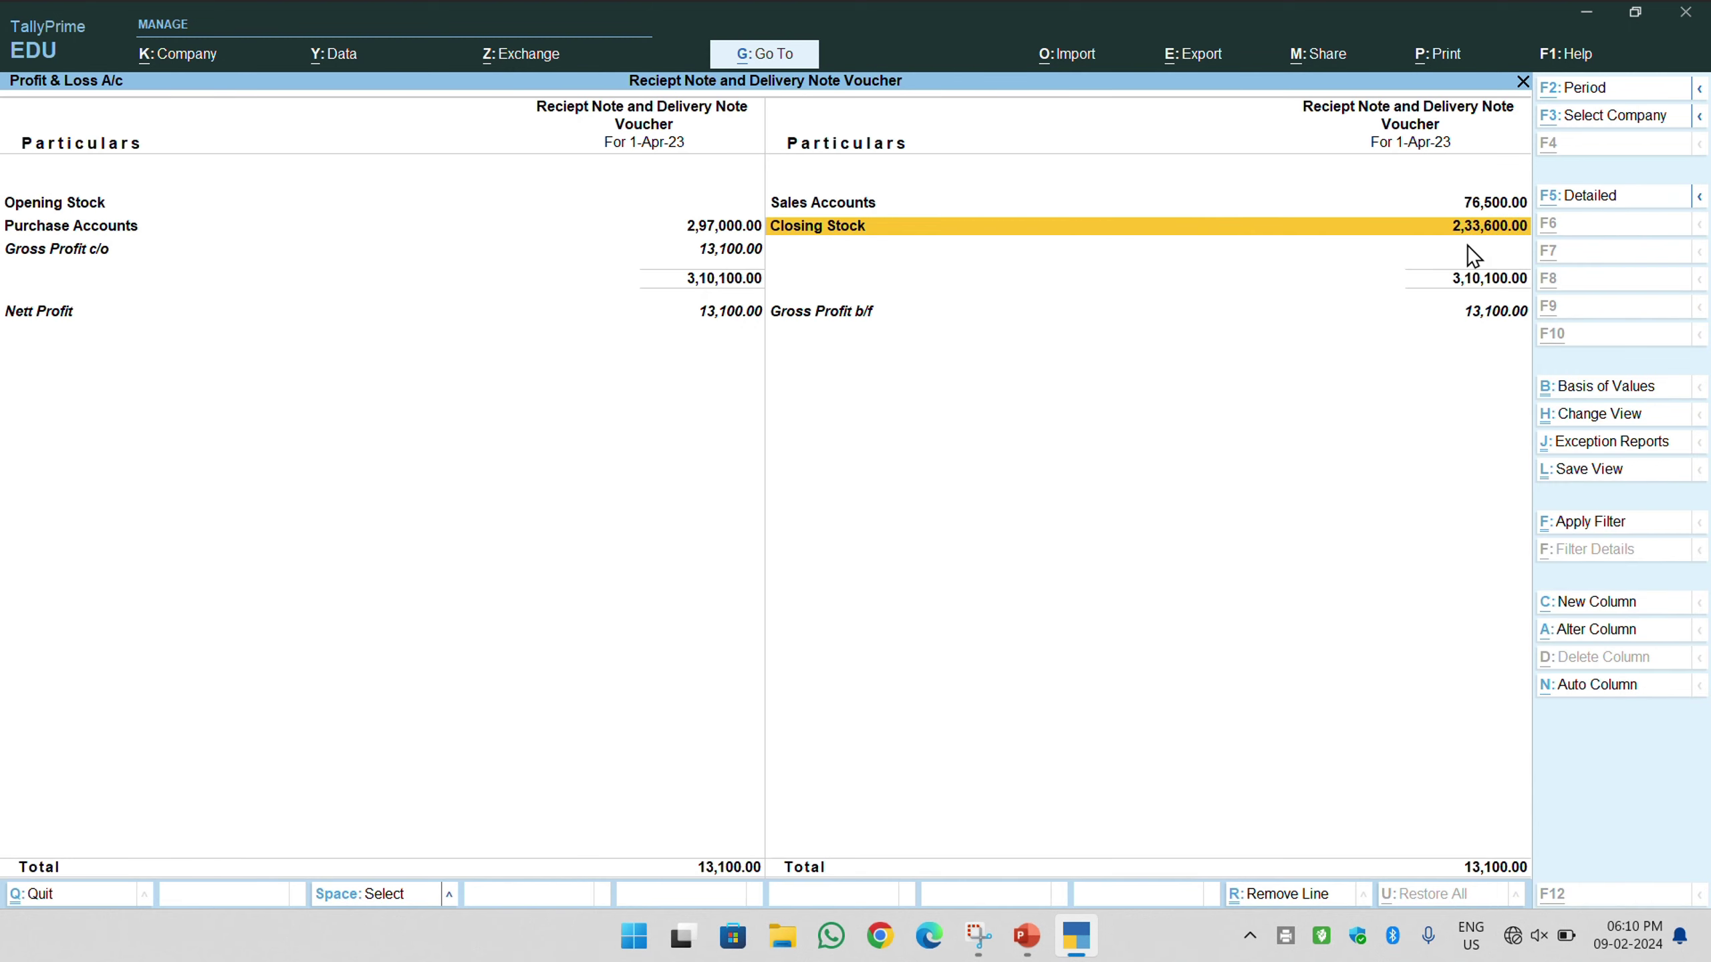
{"action": "key", "text": "alt+F5"}
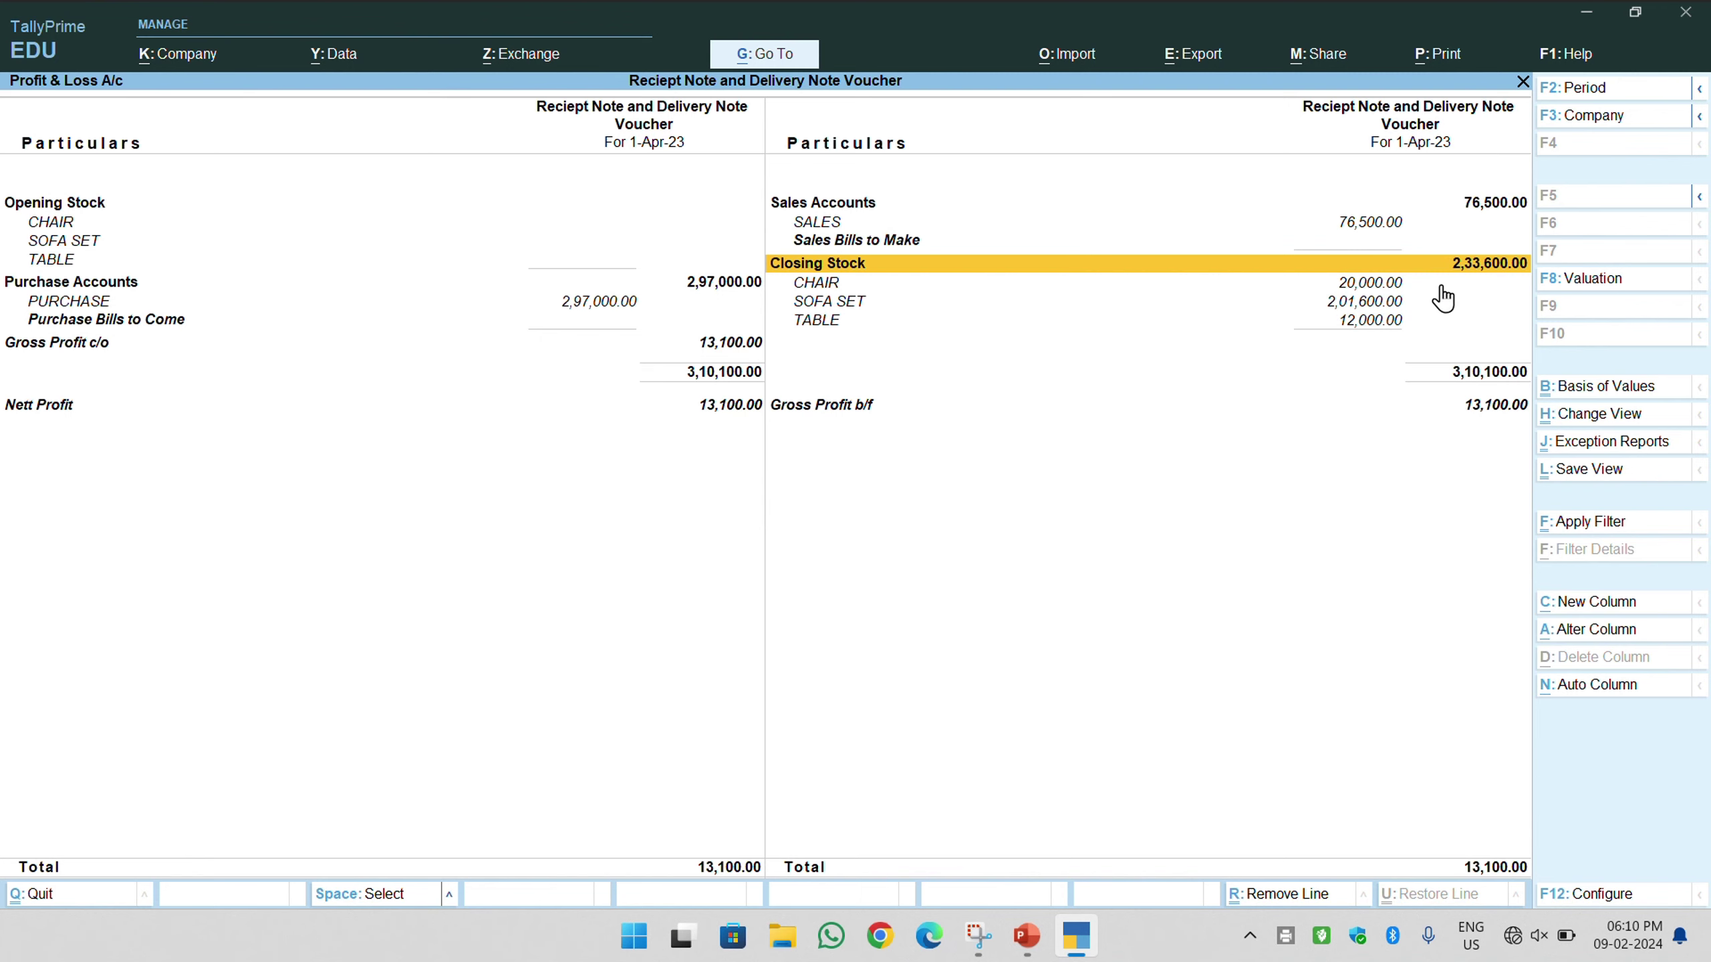
- Set Integrate Accounts with Inventory to No in the company features and accept the change
{"action": "key", "text": "F11"}
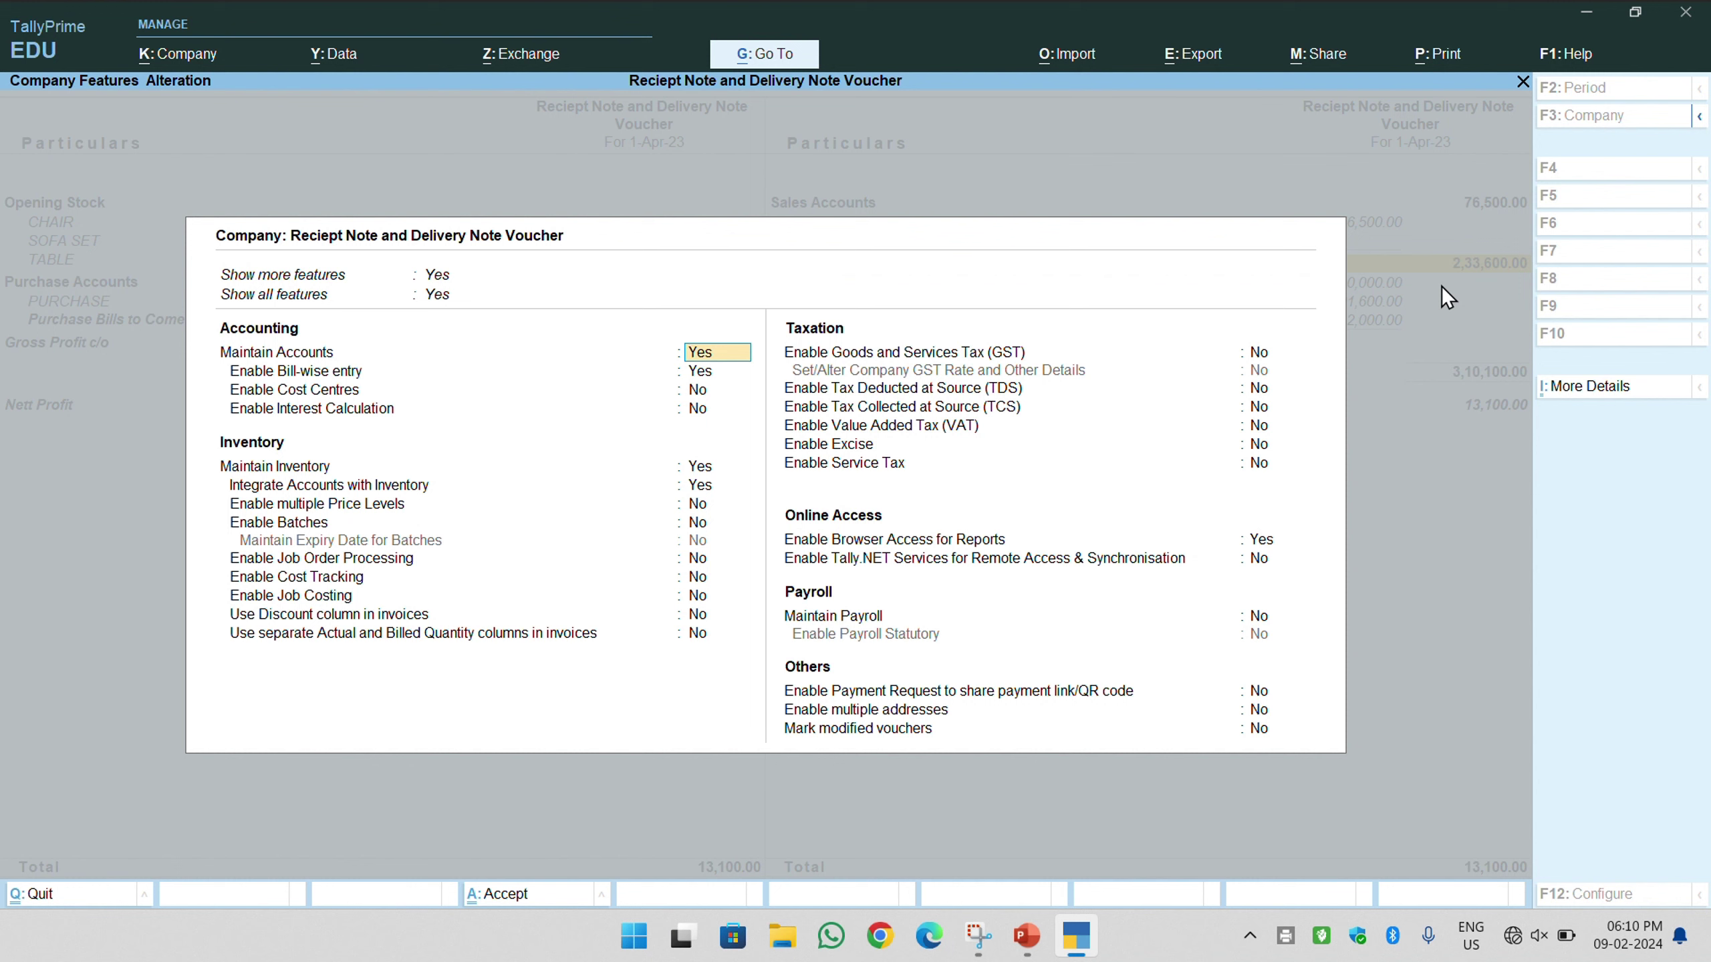
{"action": "key", "text": "Down"}
{"action": "key", "text": "Down"}
{"action": "key", "text": "Down"}
{"action": "key", "text": "Down"}
{"action": "key", "text": "Down"}
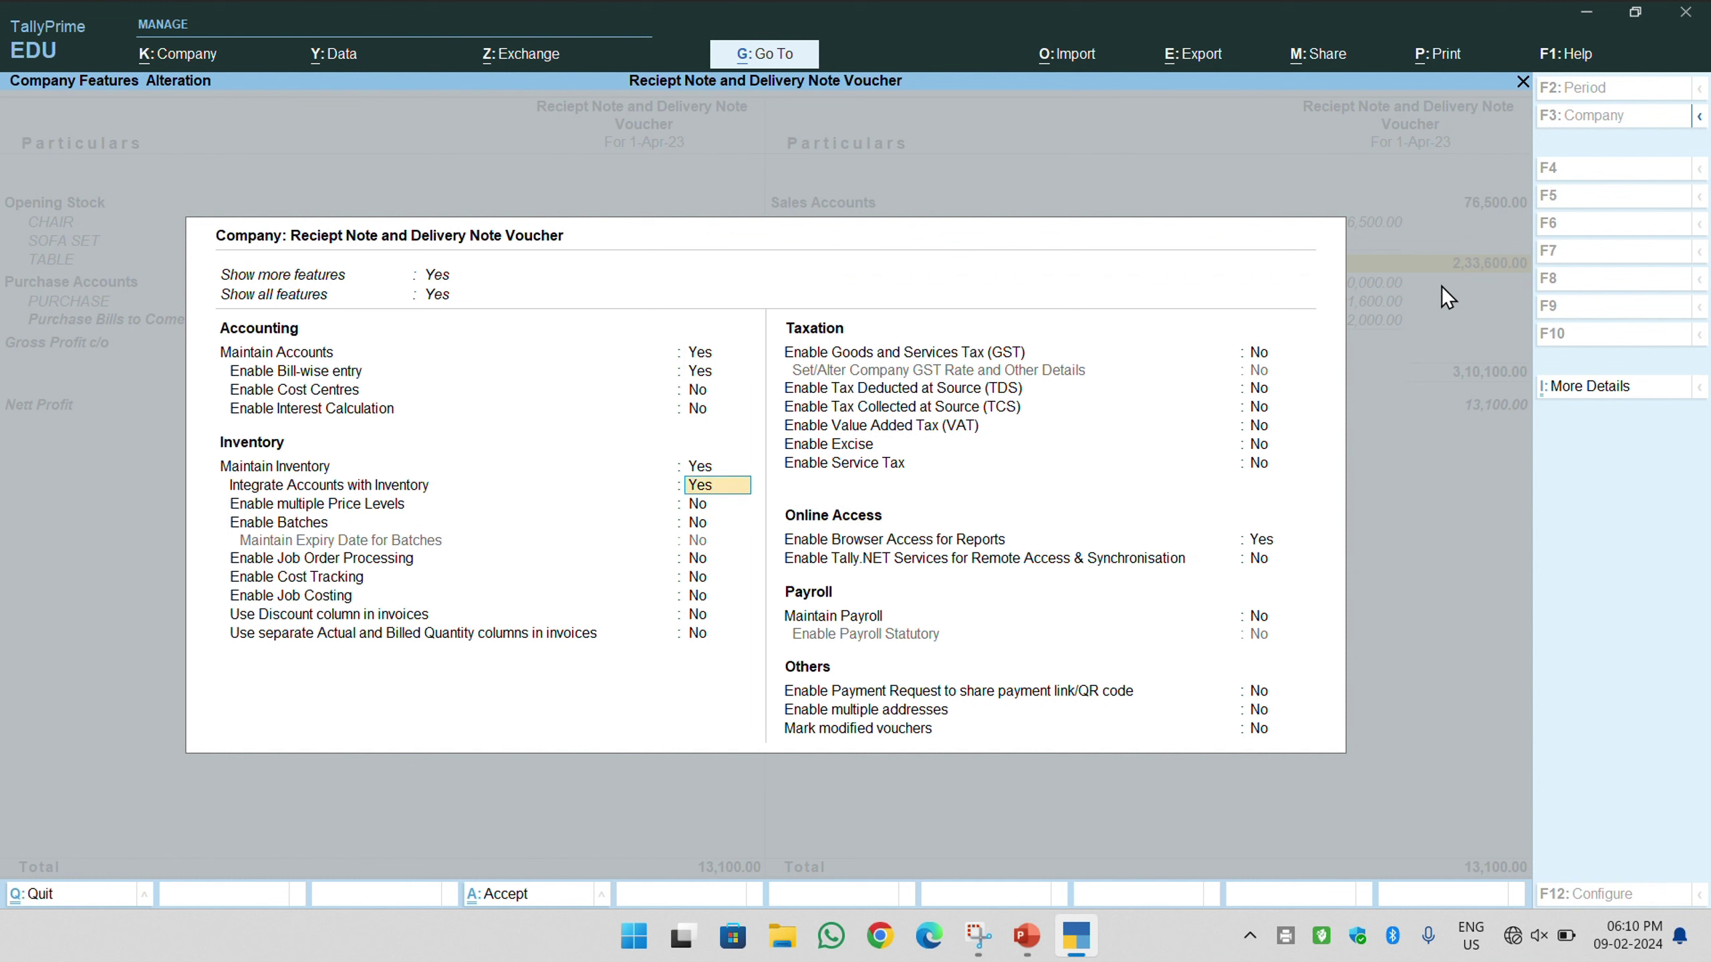
{"action": "type", "text": "no"}
{"action": "key", "text": "Return"}
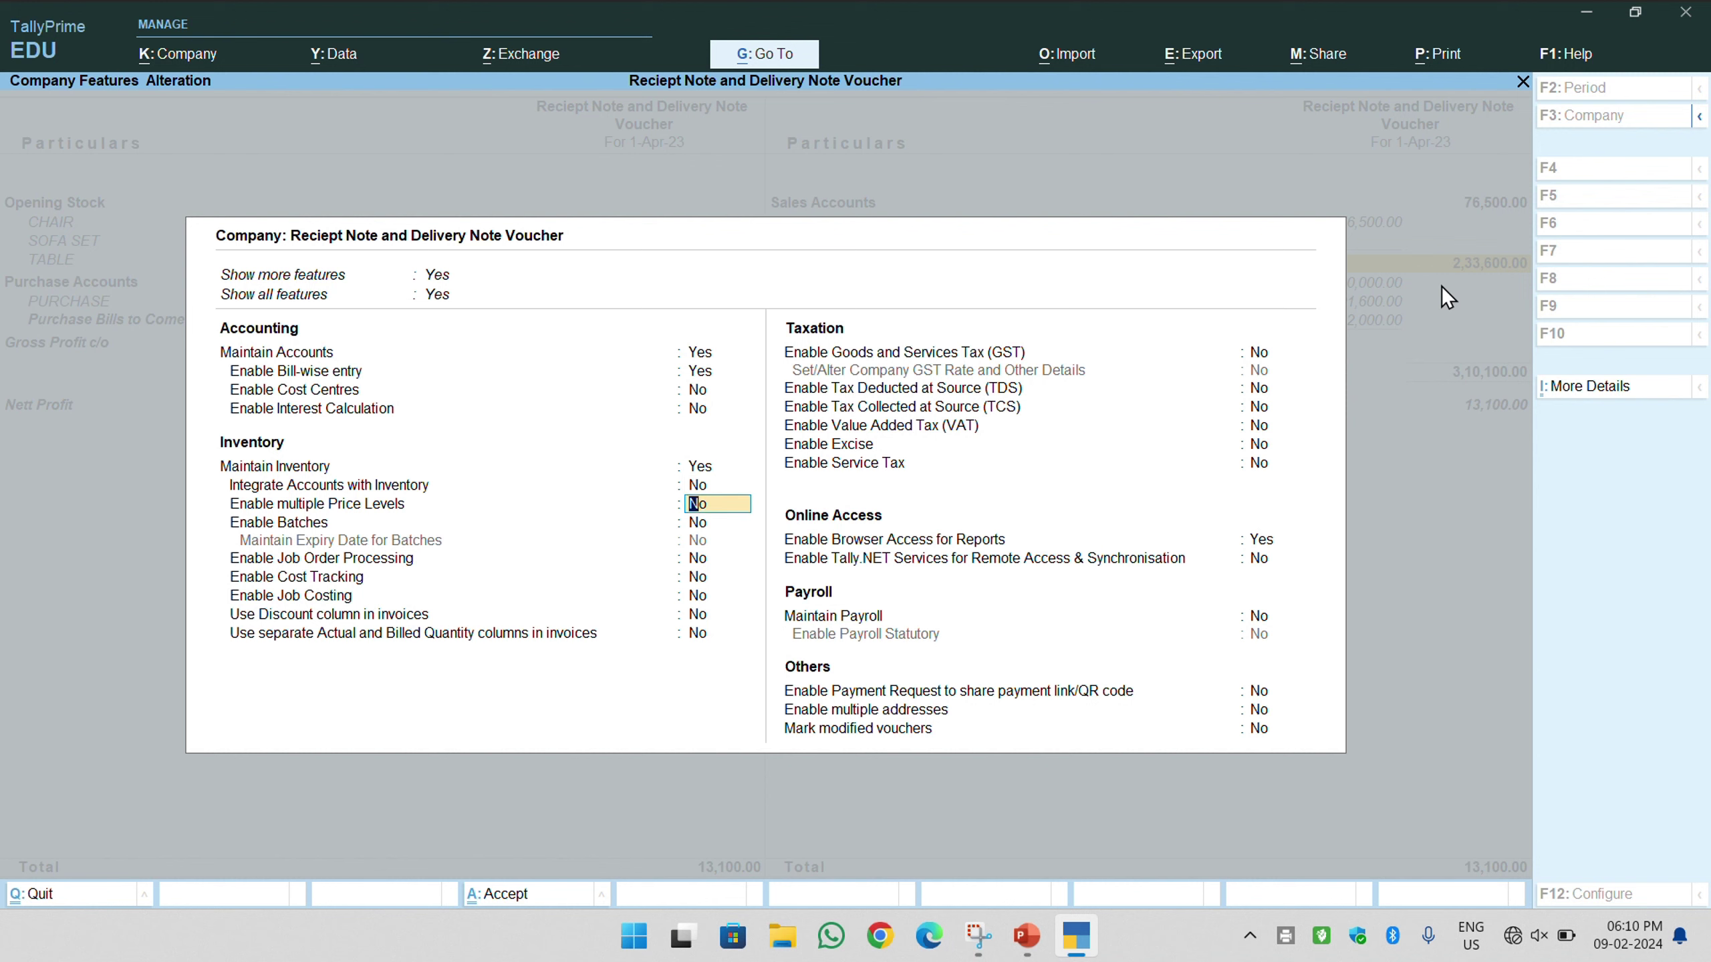
{"action": "key", "text": "Return"}
{"action": "key", "text": "Return"}
{"action": "key", "text": "Return"}
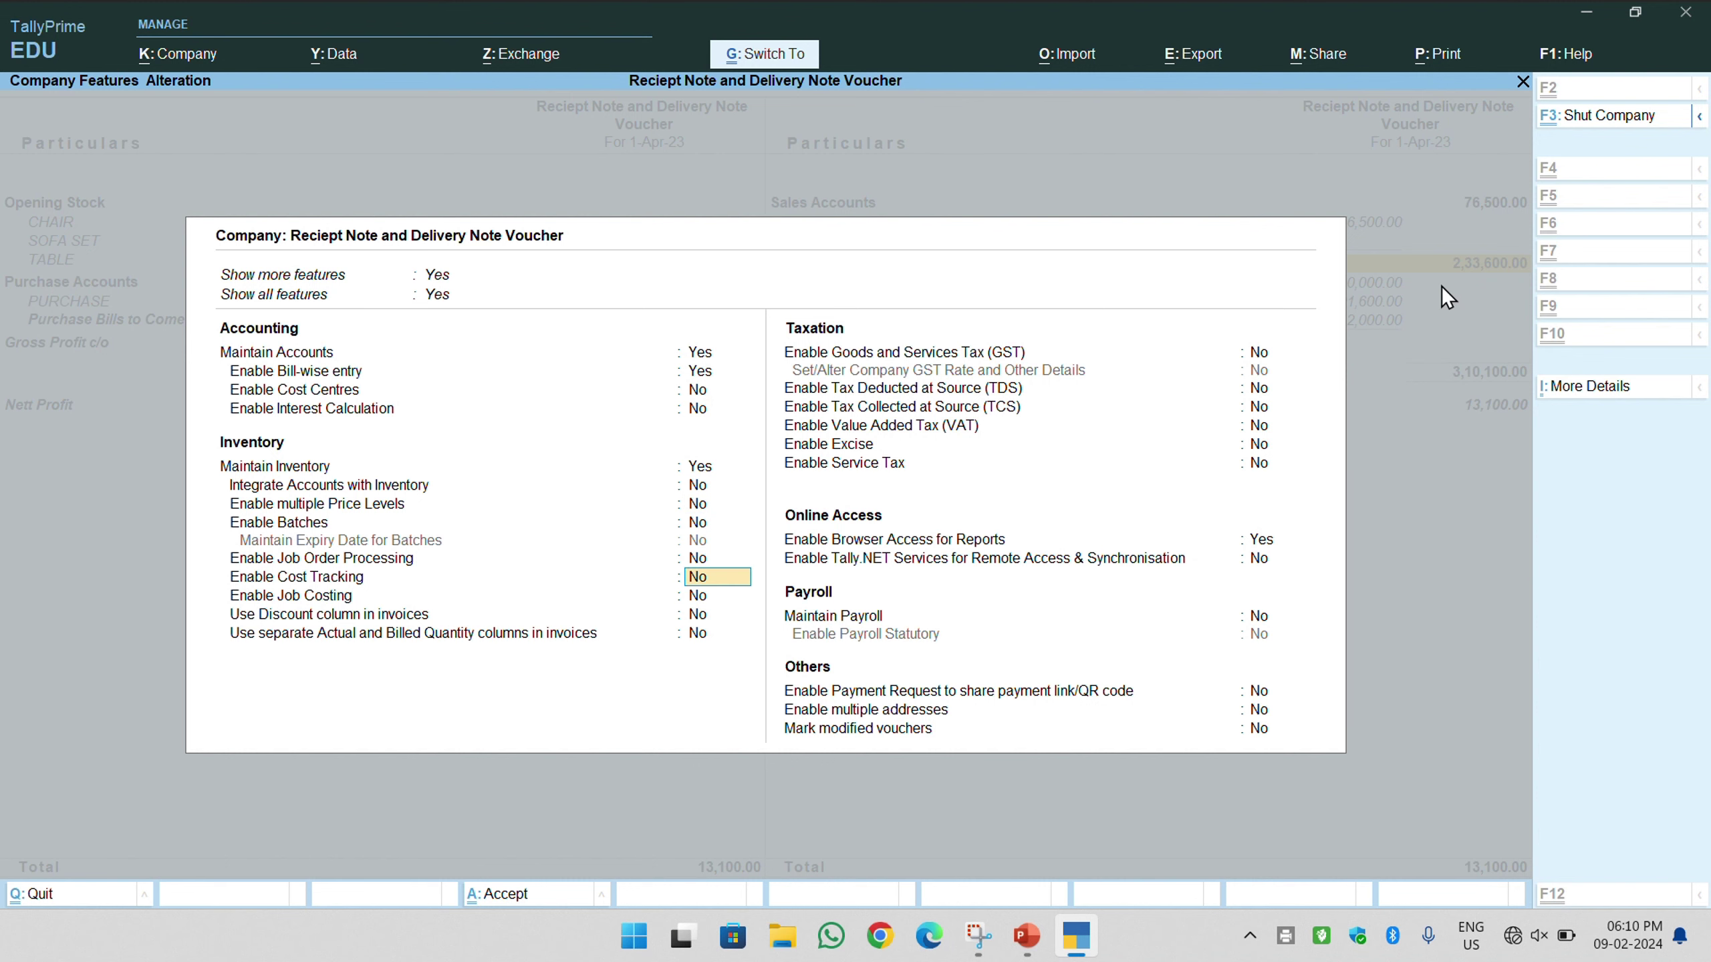
{"action": "key", "text": "ctrl+a"}
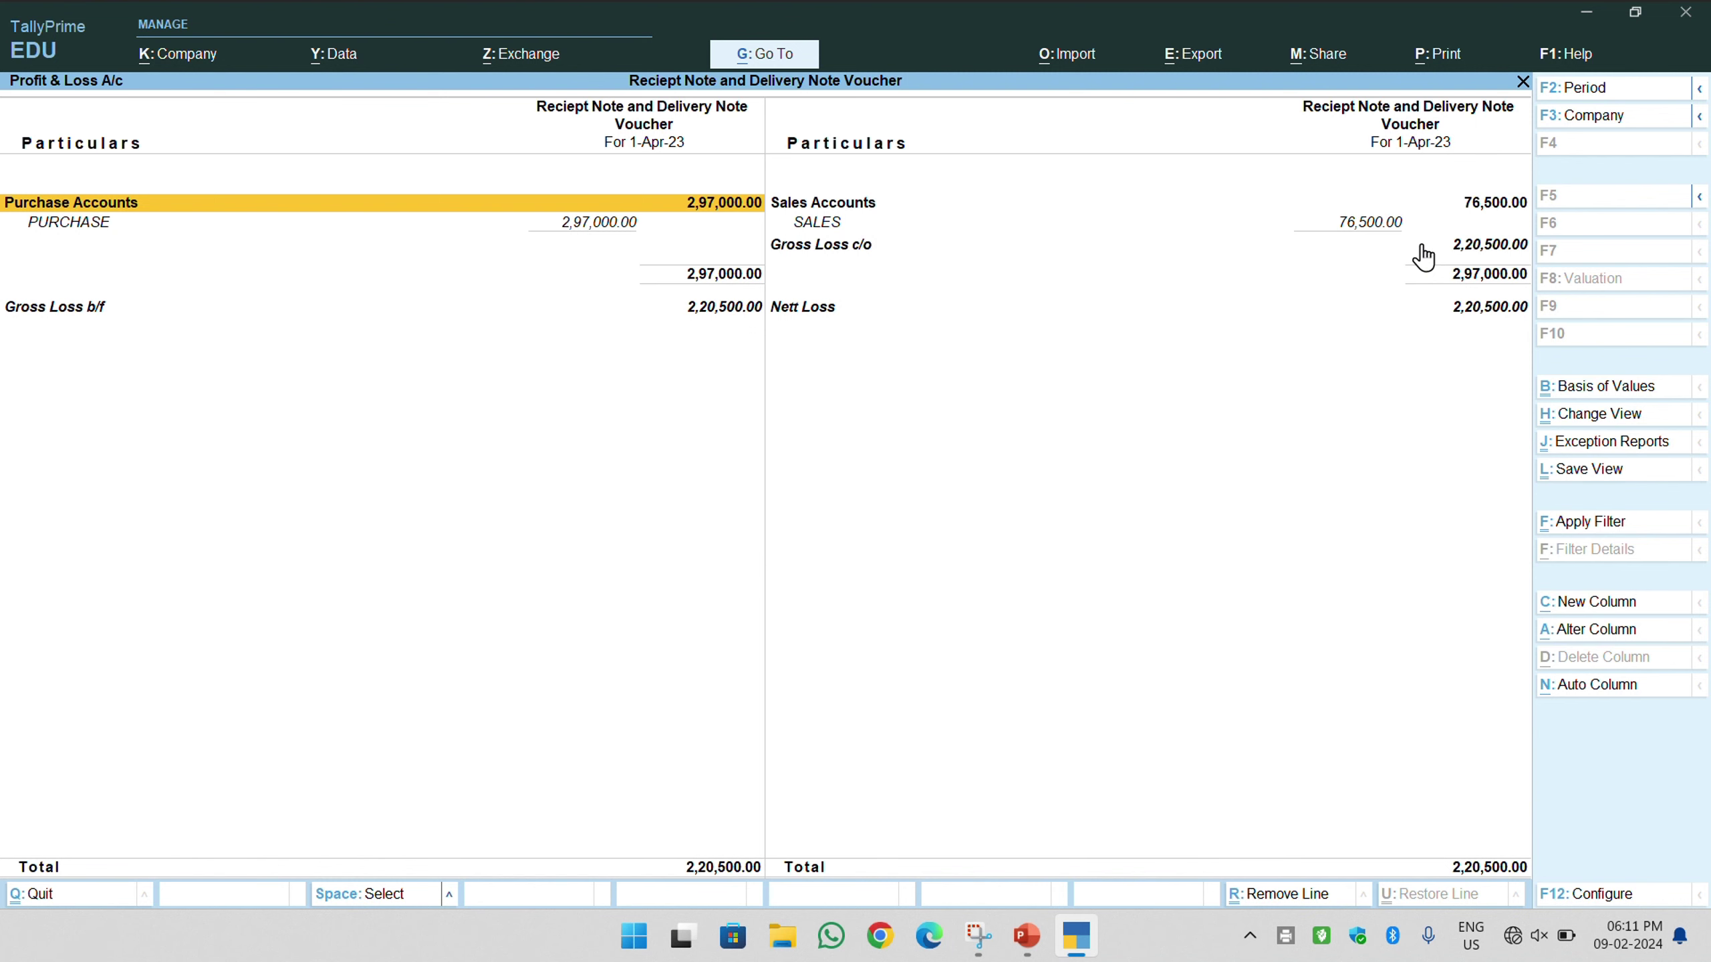
- Set Integrate Accounts with Inventory back to Yes in the company features and save them
{"action": "key", "text": "F11"}
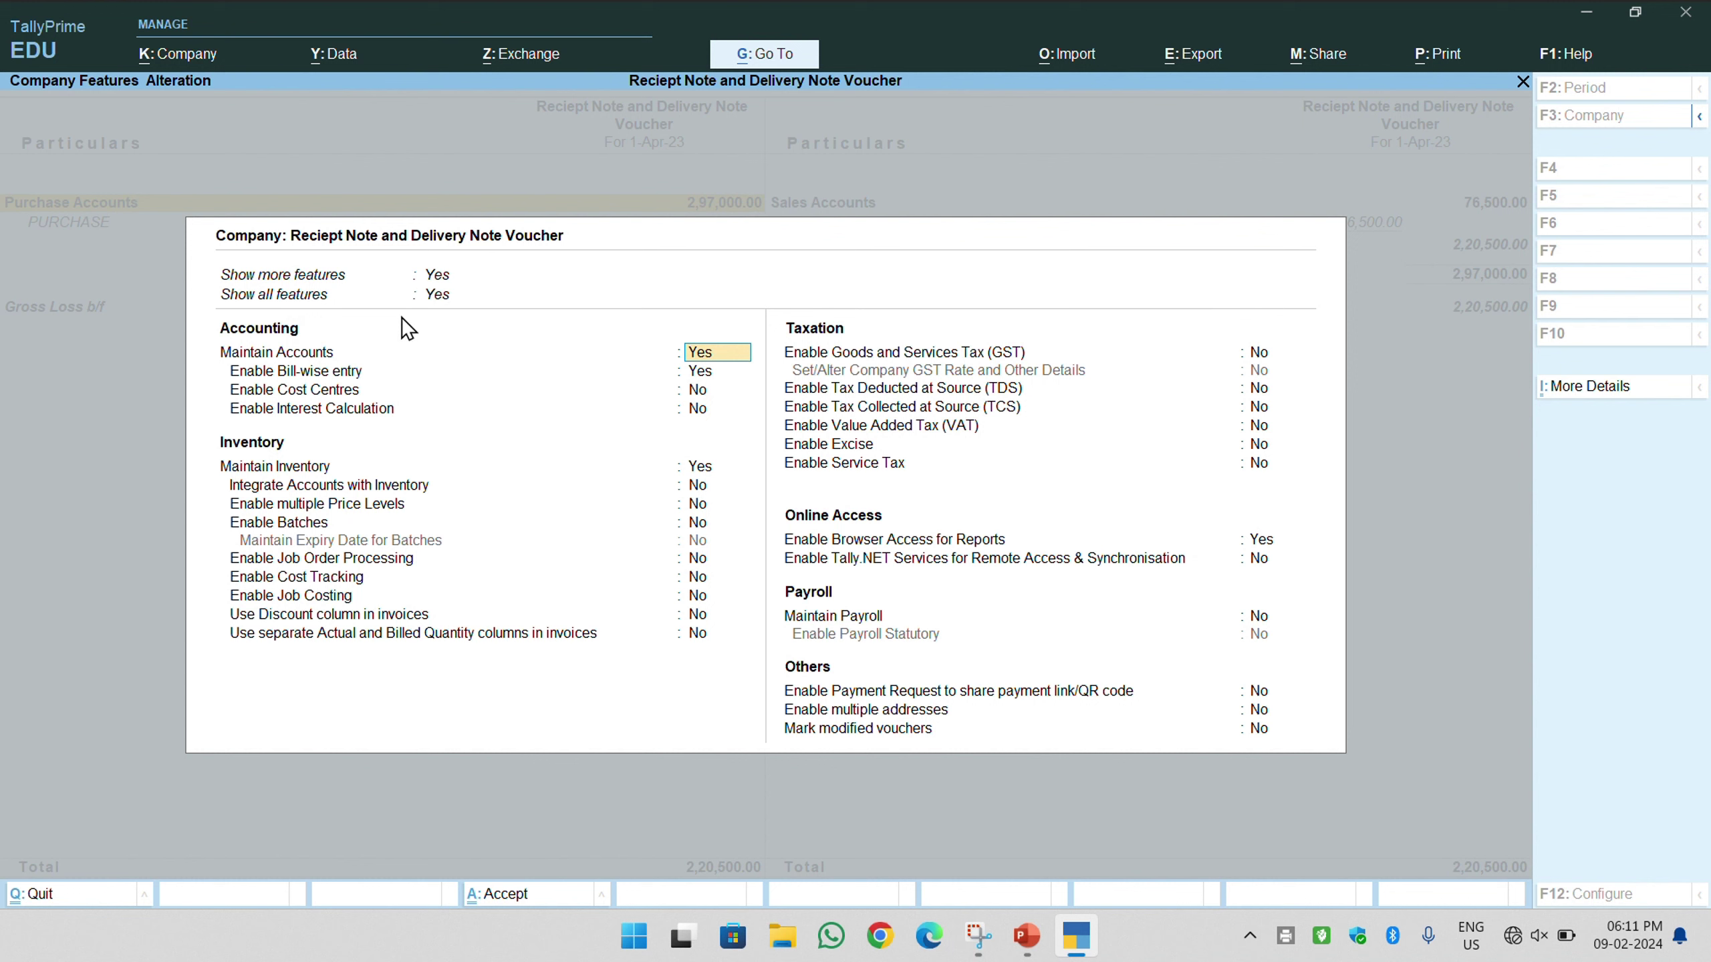
{"action": "key", "text": "Return"}
{"action": "key", "text": "Return"}
{"action": "key", "text": "Return"}
{"action": "key", "text": "Return"}
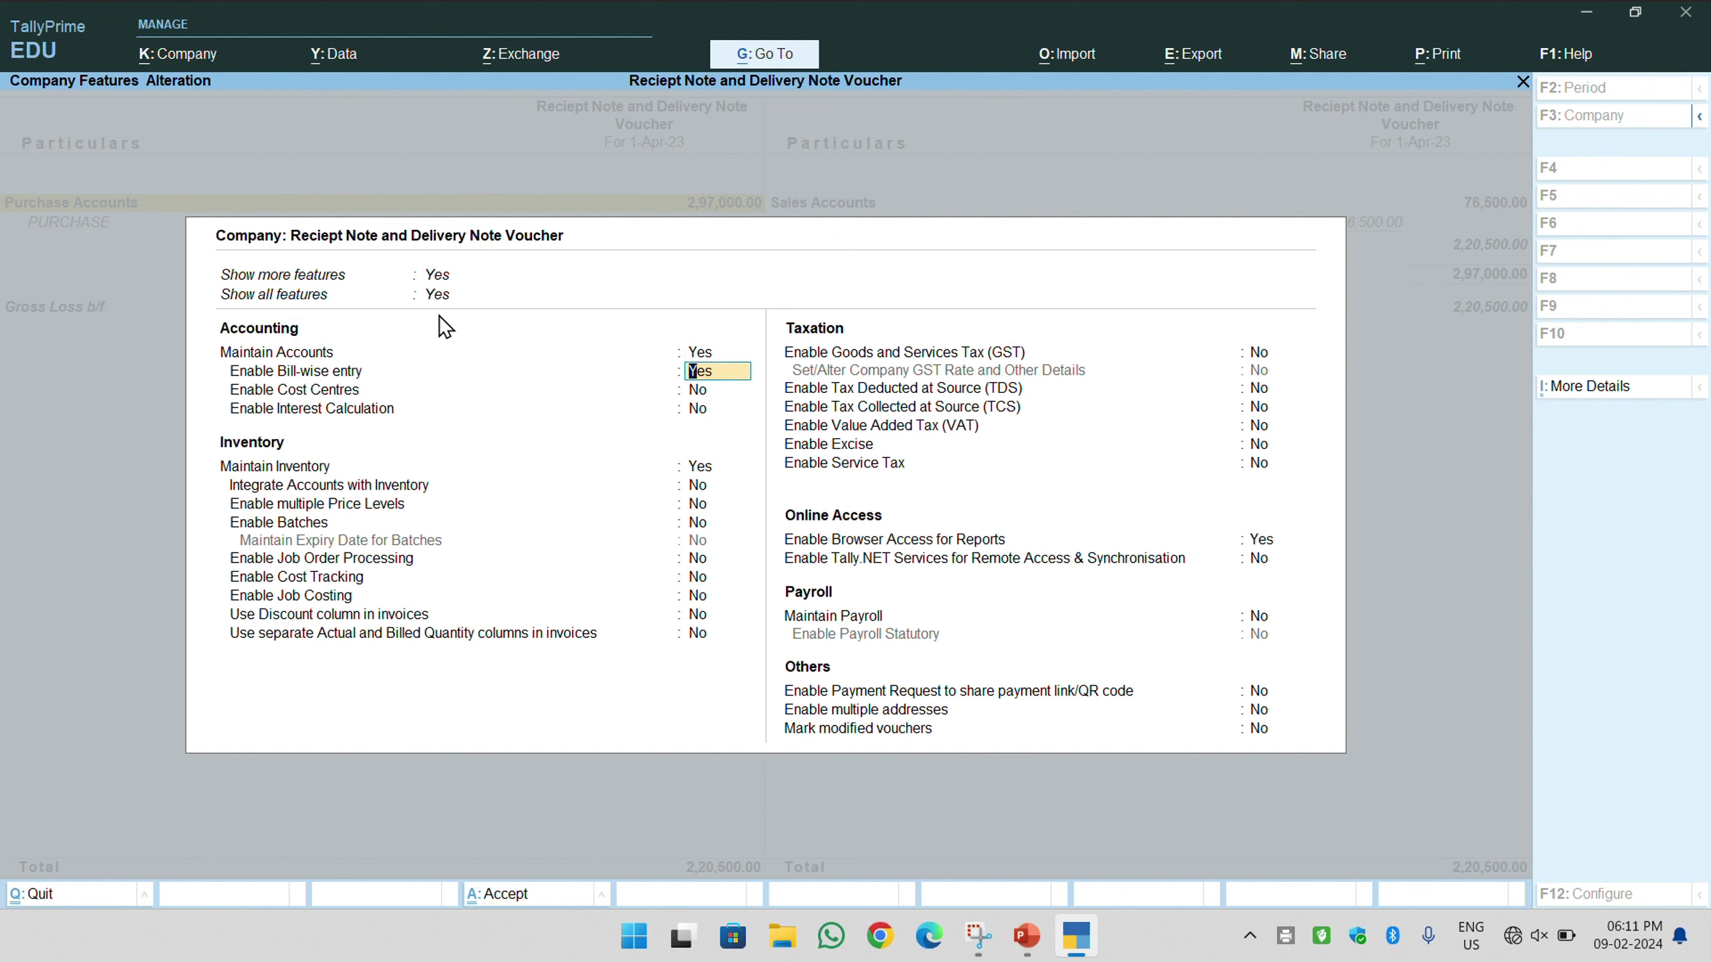
{"action": "key", "text": "Return"}
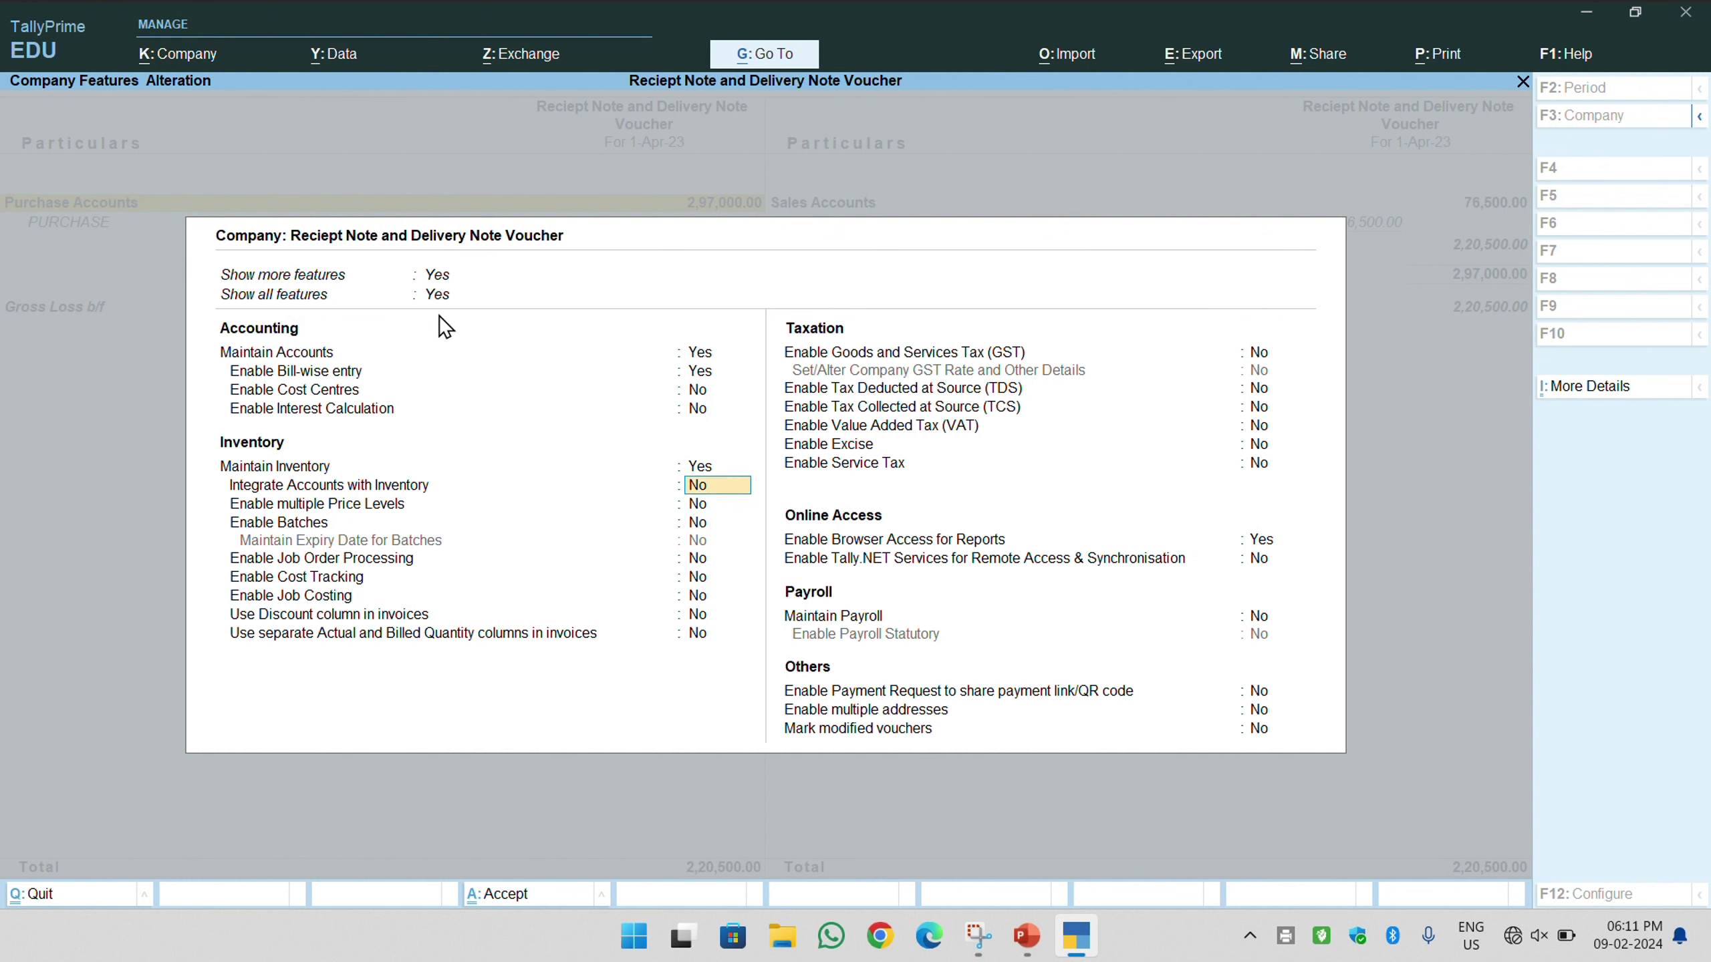
{"action": "type", "text": "yes"}
{"action": "key", "text": "Return"}
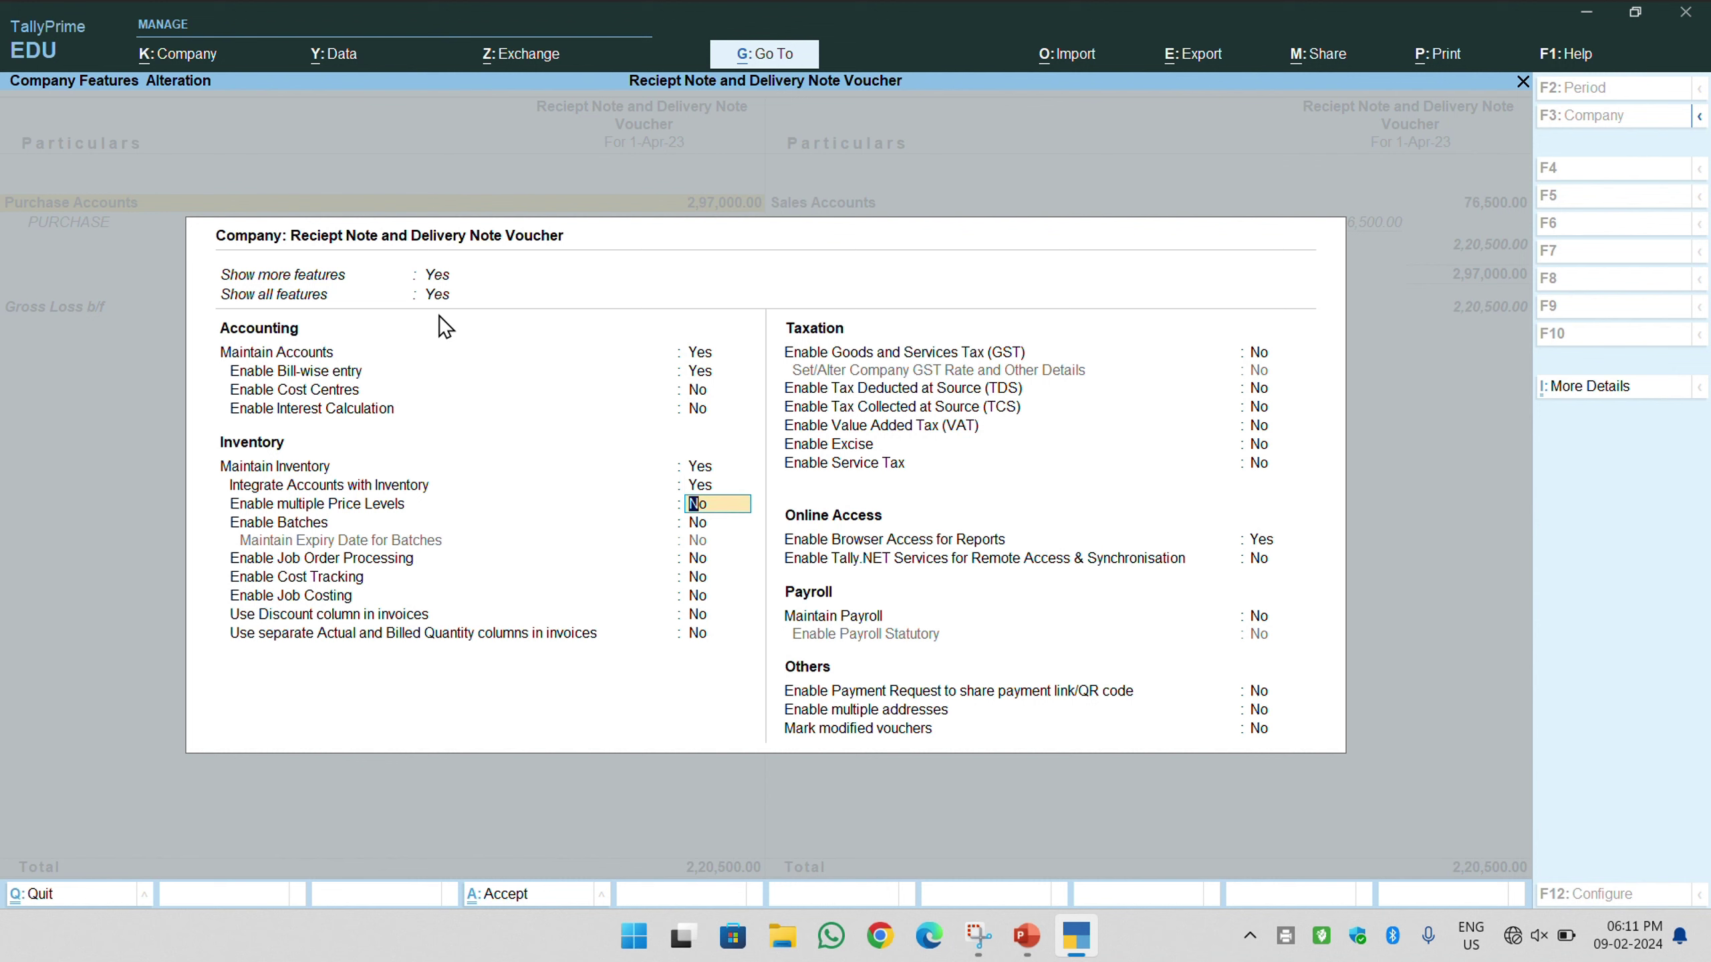
{"action": "key", "text": "ctrl"}
{"action": "key", "text": "Return"}
{"action": "key", "text": "Return"}
{"action": "key", "text": "Return"}
{"action": "key", "text": "Return"}
{"action": "key", "text": "Return"}
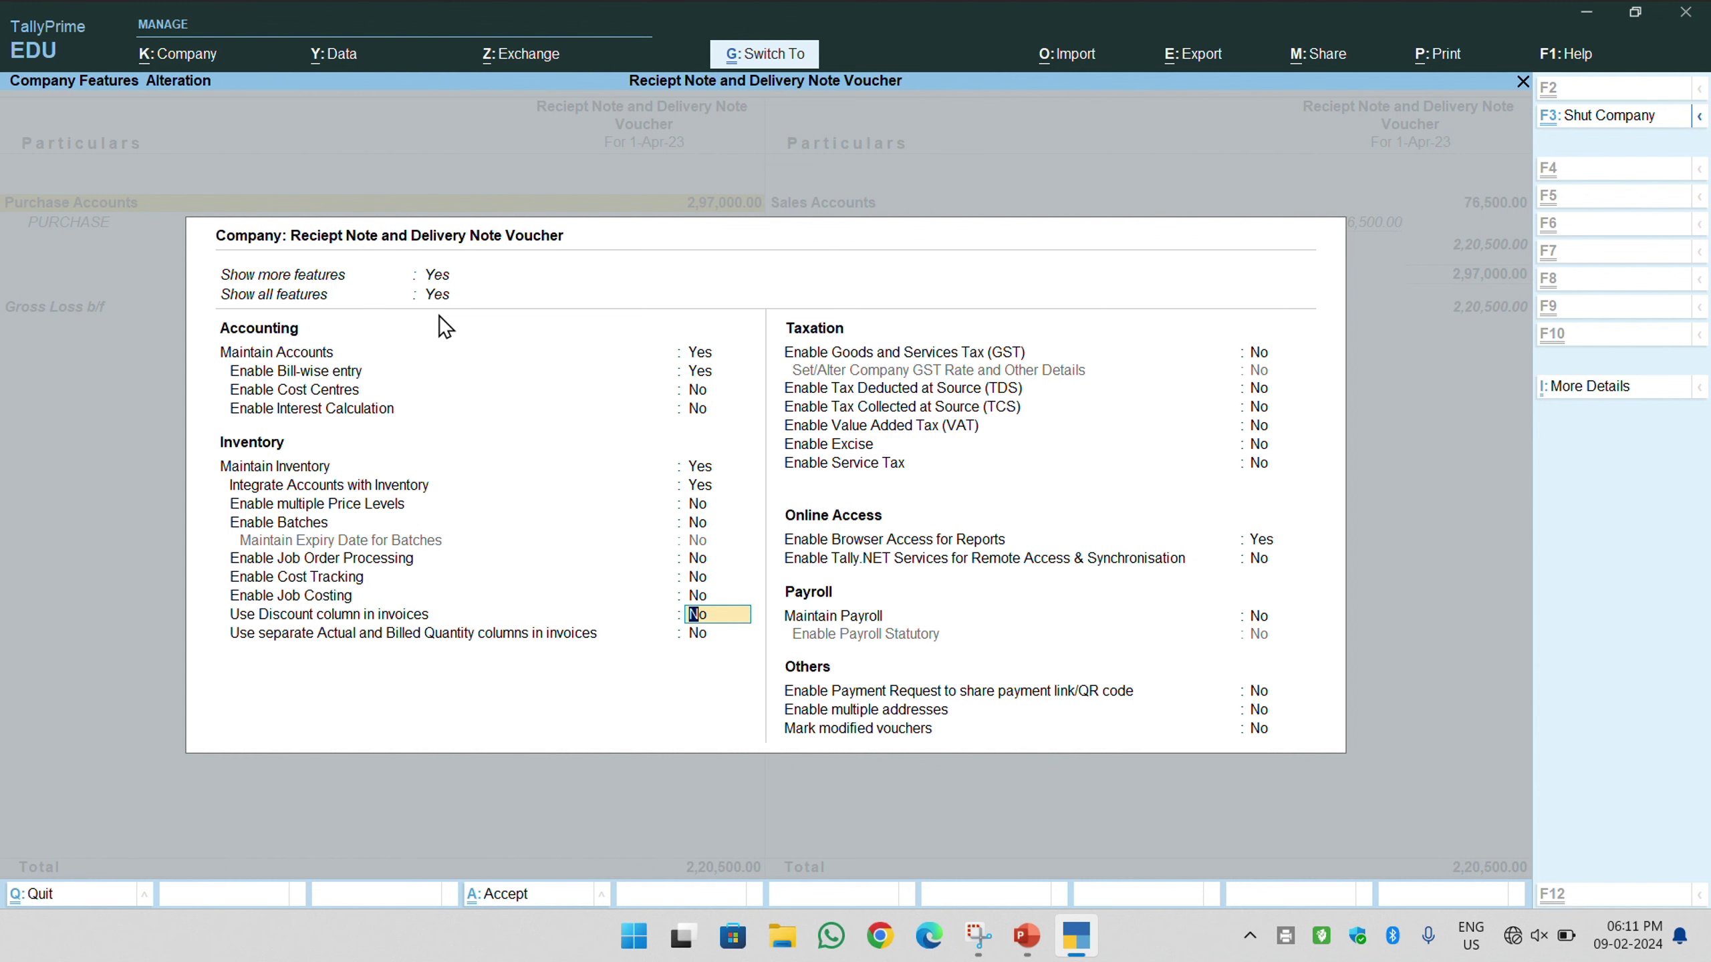
{"action": "key", "text": "ctrl+a"}
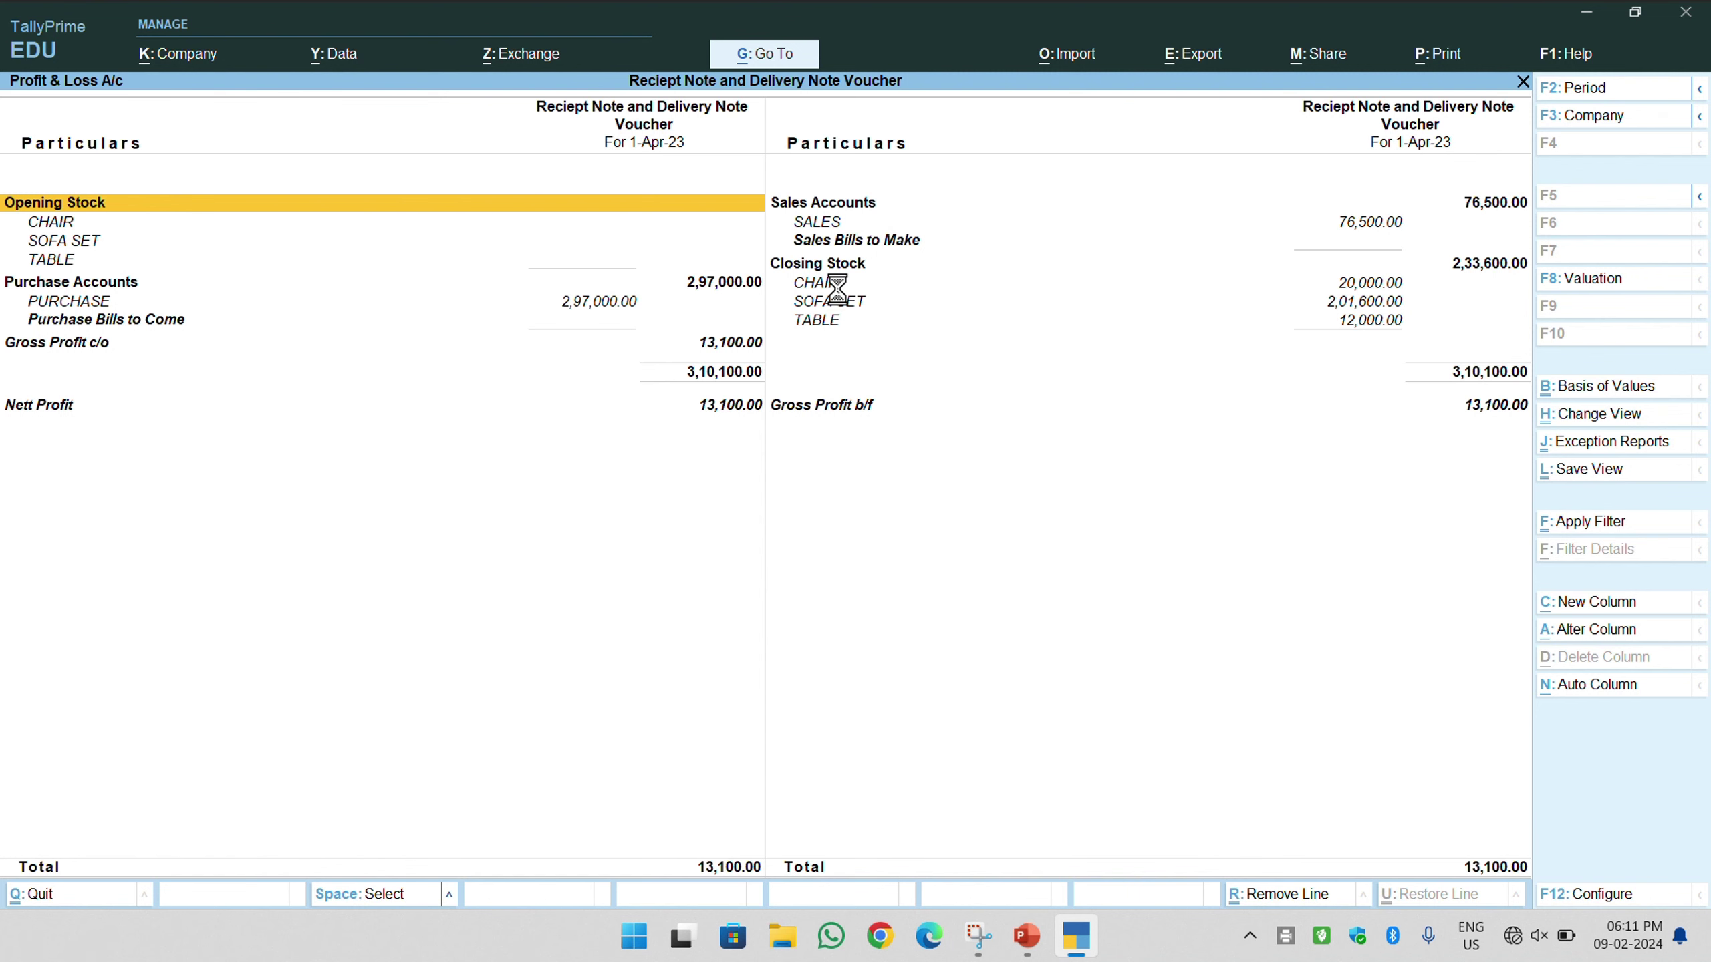
- Disable Integrate Accounts with Inventory again by setting it to No, and accept the company features
{"action": "key", "text": "F11"}
{"action": "key", "text": "Return"}
{"action": "key", "text": "Return"}
{"action": "key", "text": "Return"}
{"action": "key", "text": "Return"}
{"action": "key", "text": "Return"}
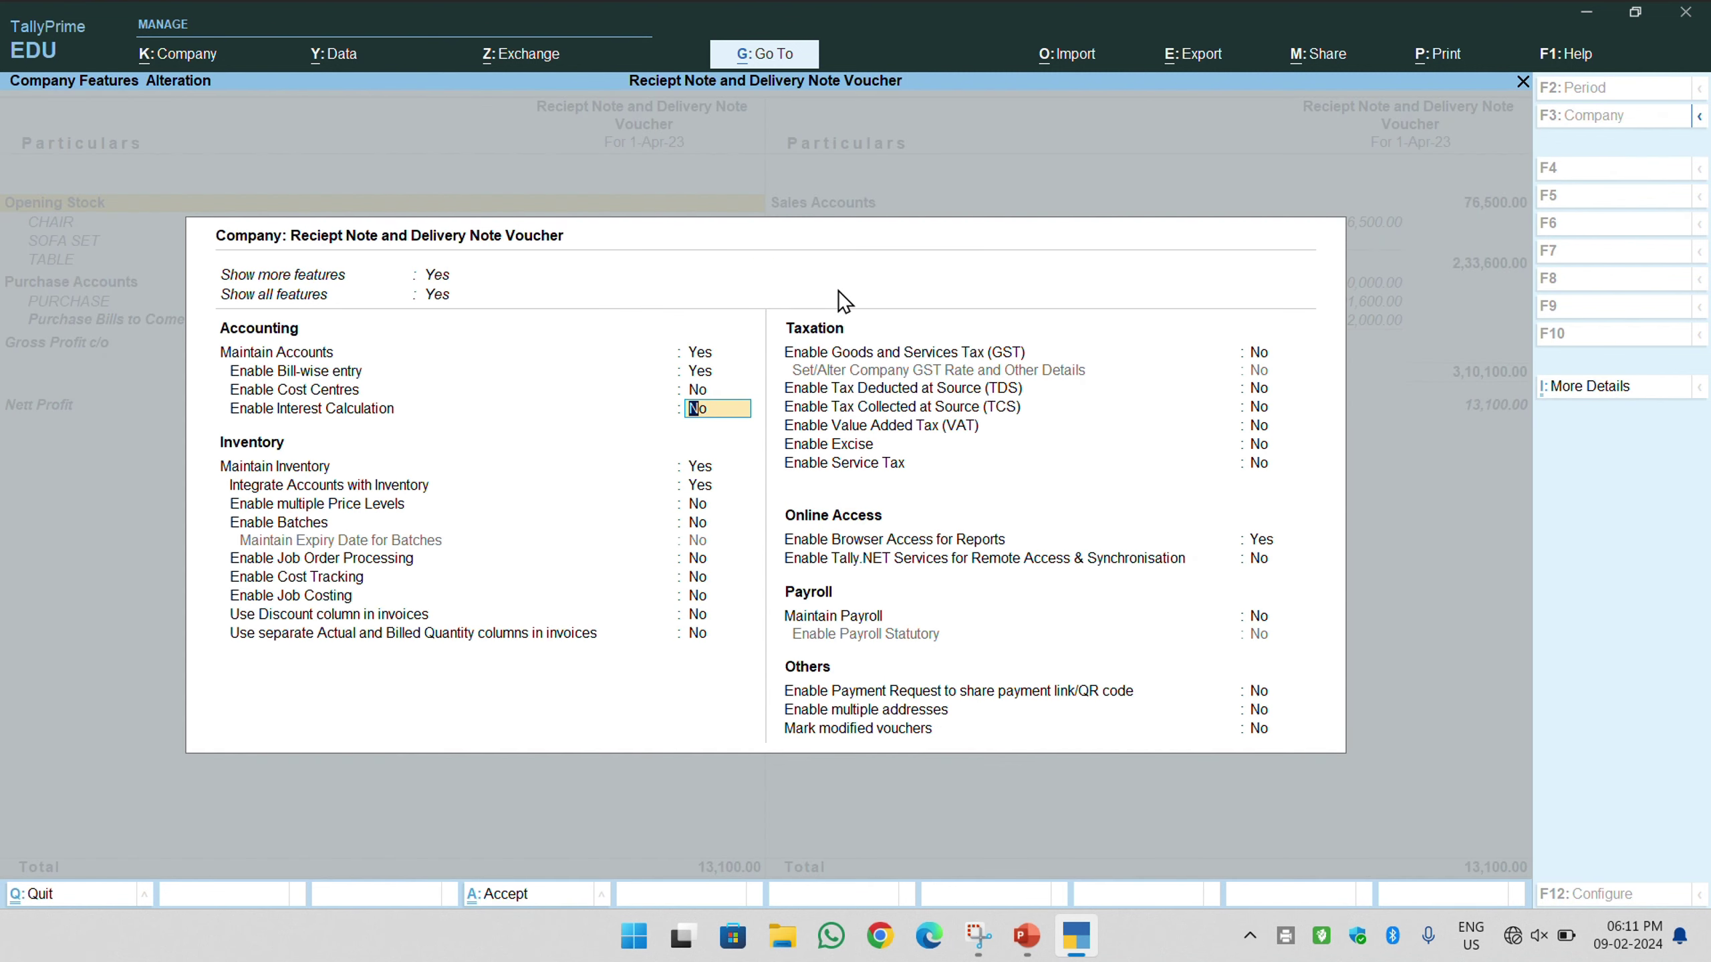
{"action": "type", "text": "n"}
{"action": "key", "text": "Return"}
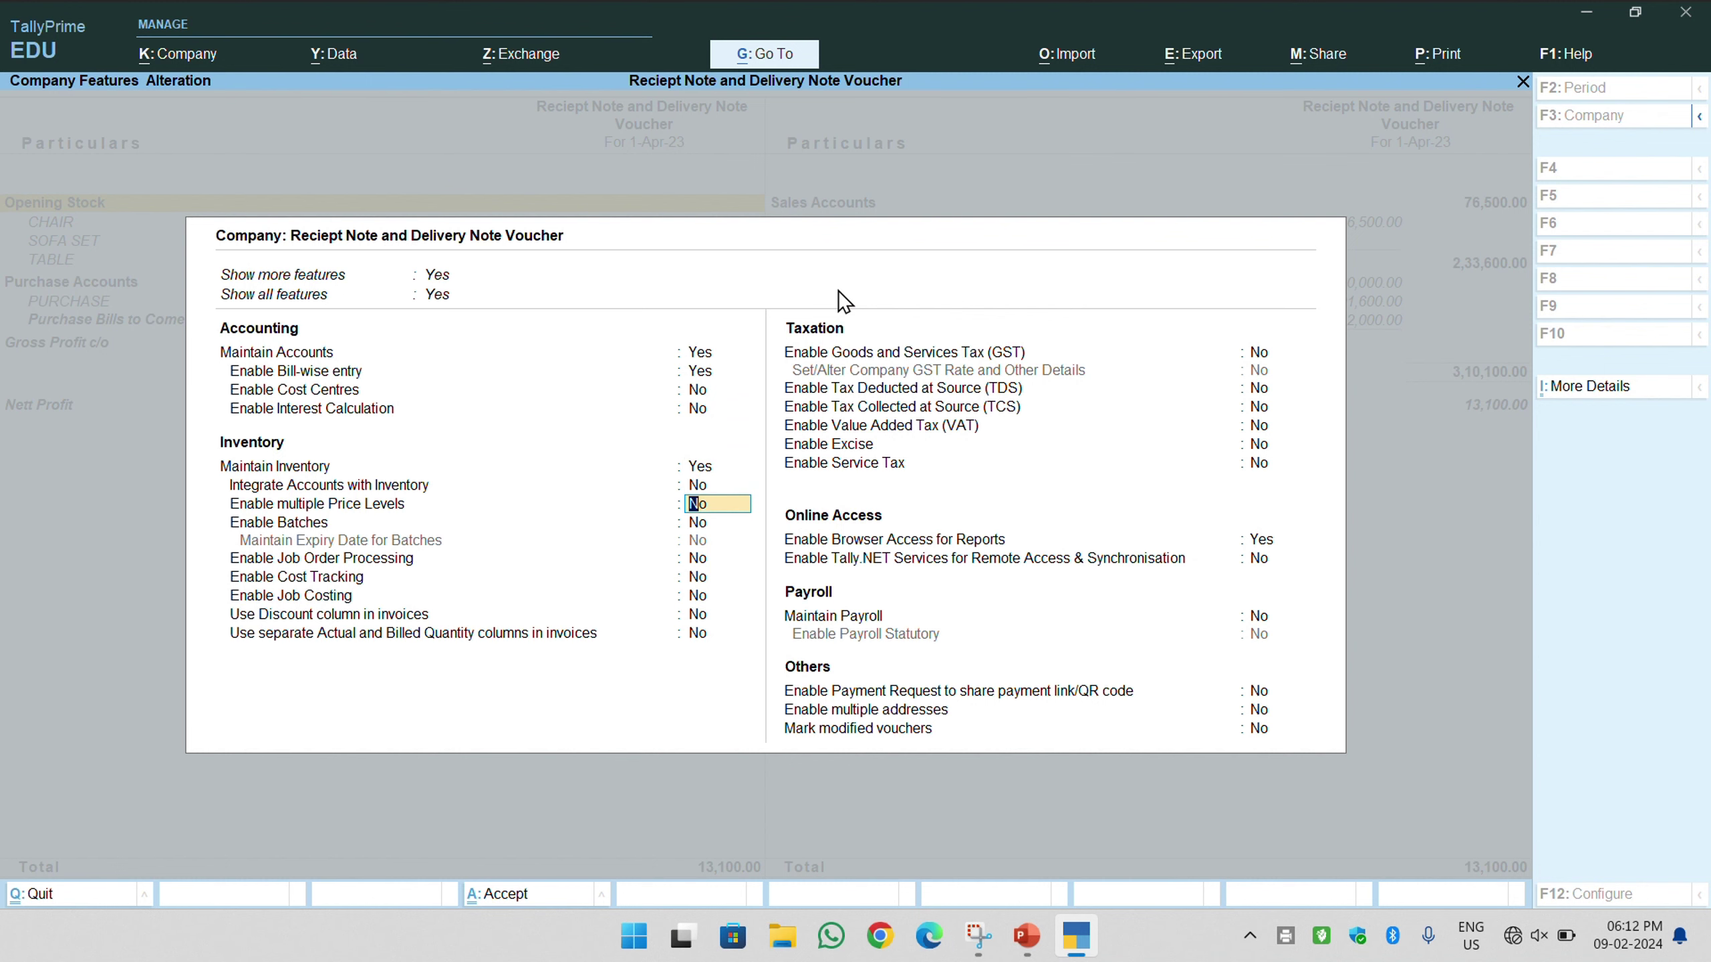
{"action": "key", "text": "ctrl+a"}
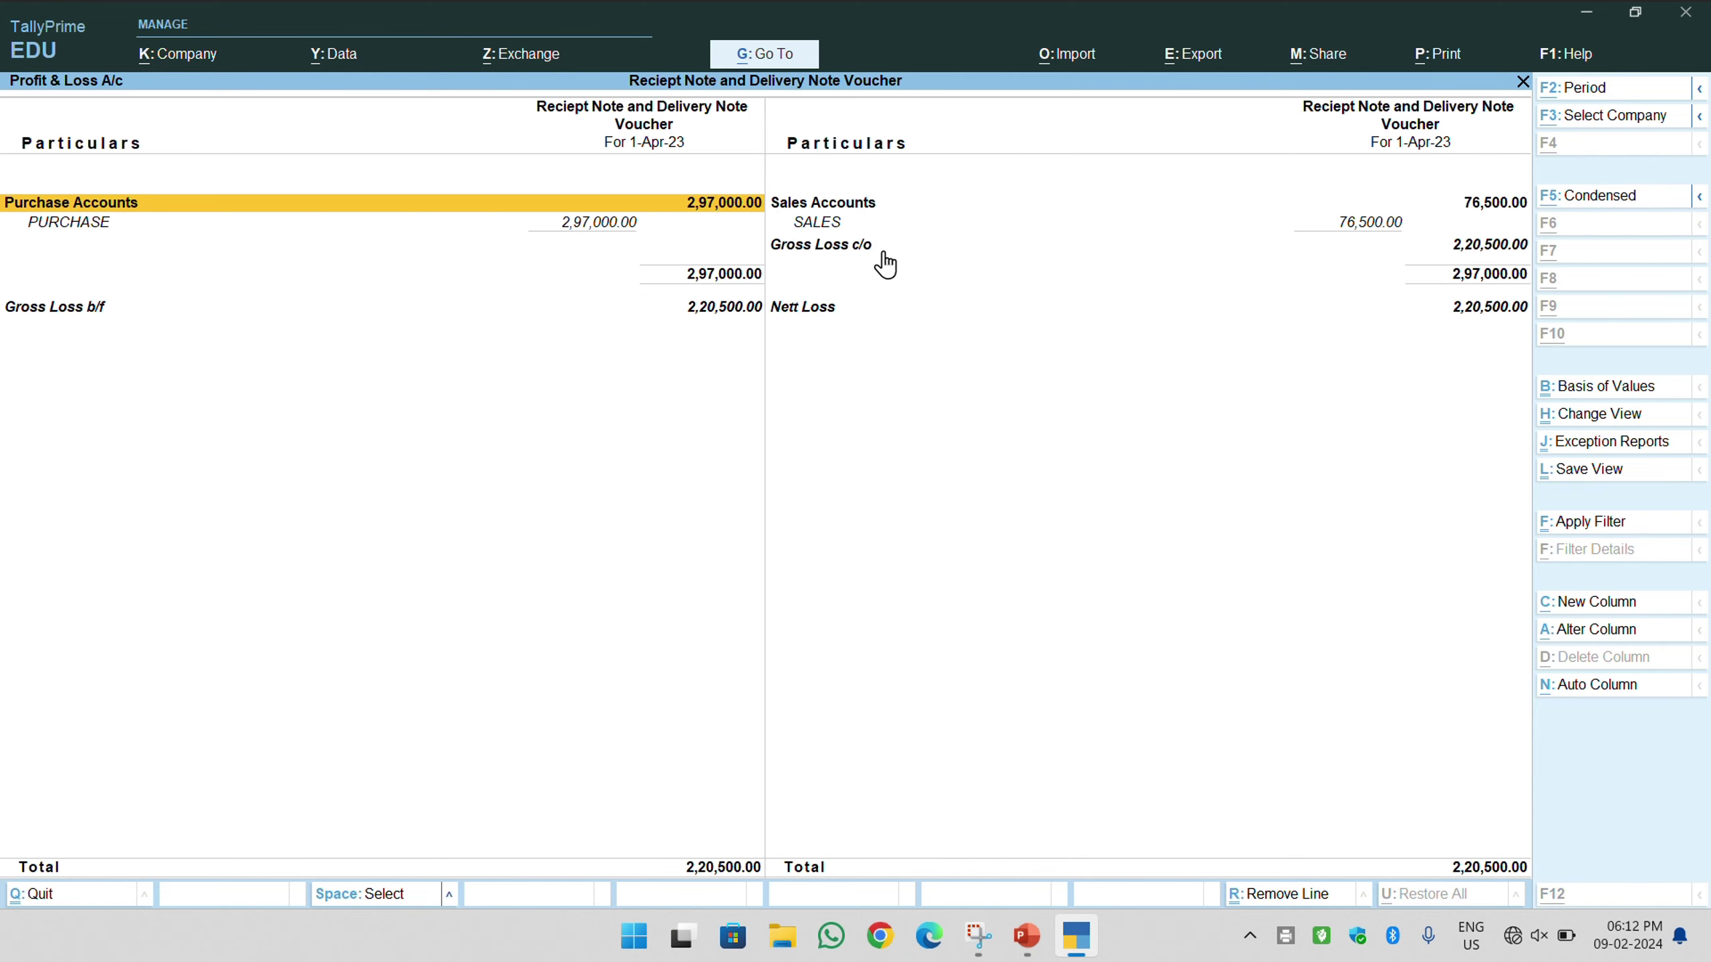
- Switch to PowerPoint and read slide 35 on hiding the closing stock and slide 36 on the Physical Stock Voucher
{"action": "key", "text": "alt+Tab"}
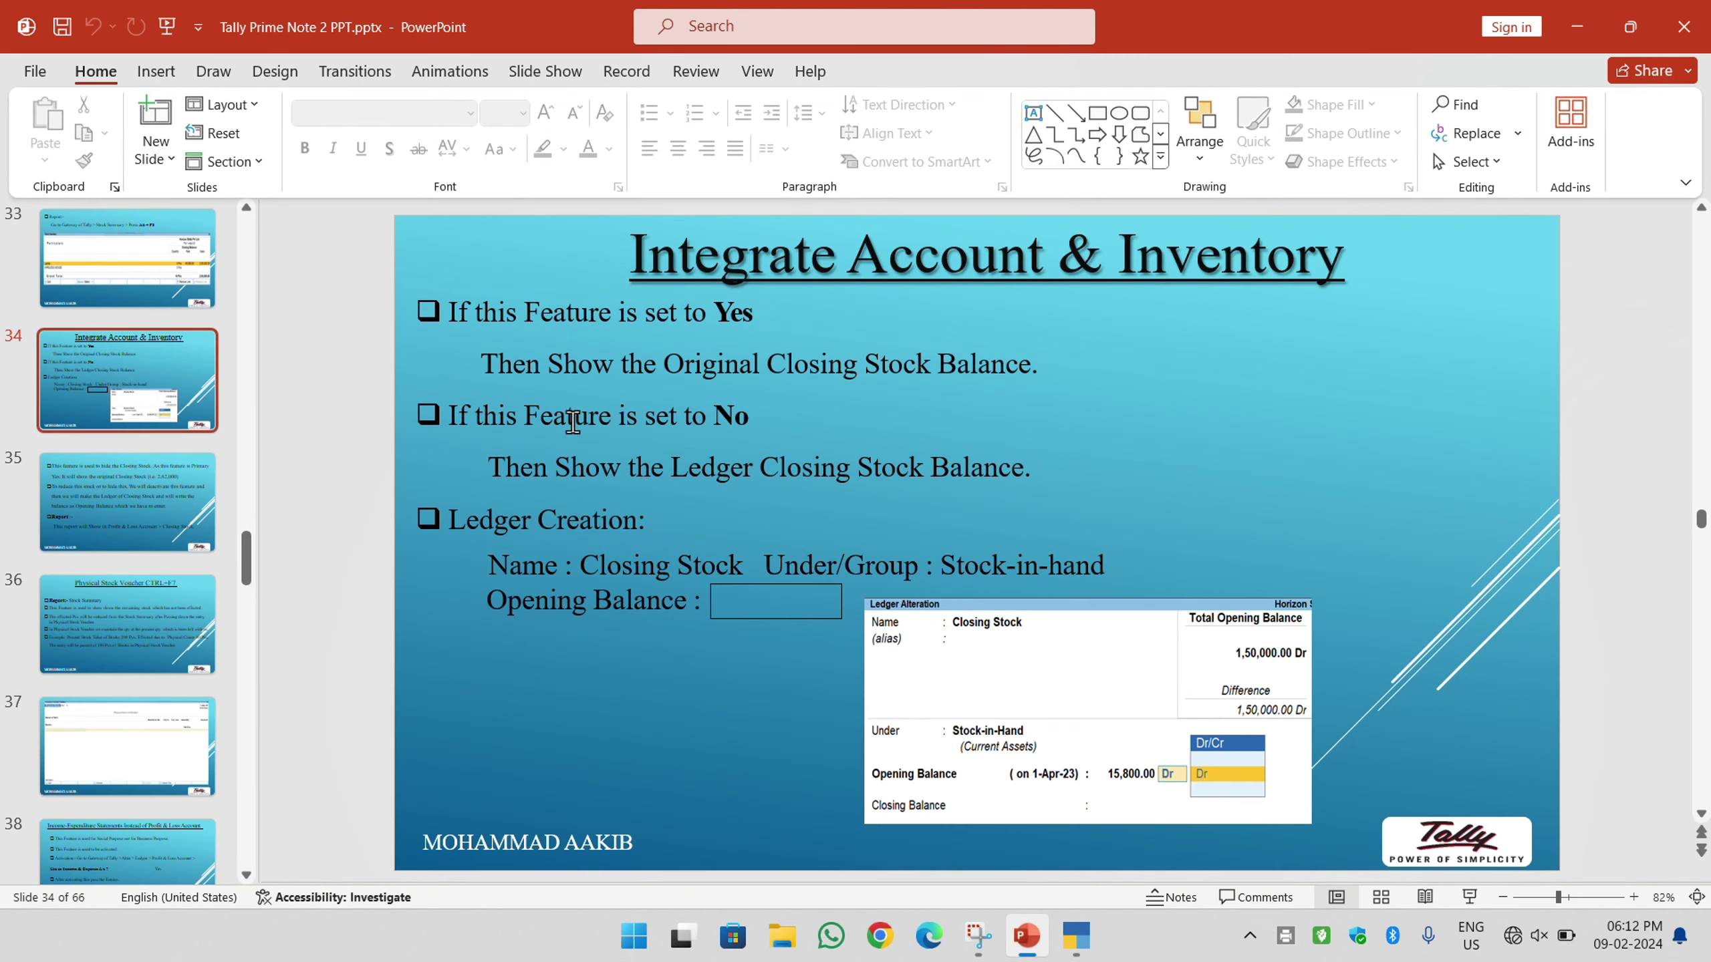
{"action": "left_click", "coordinate": [98, 519]}
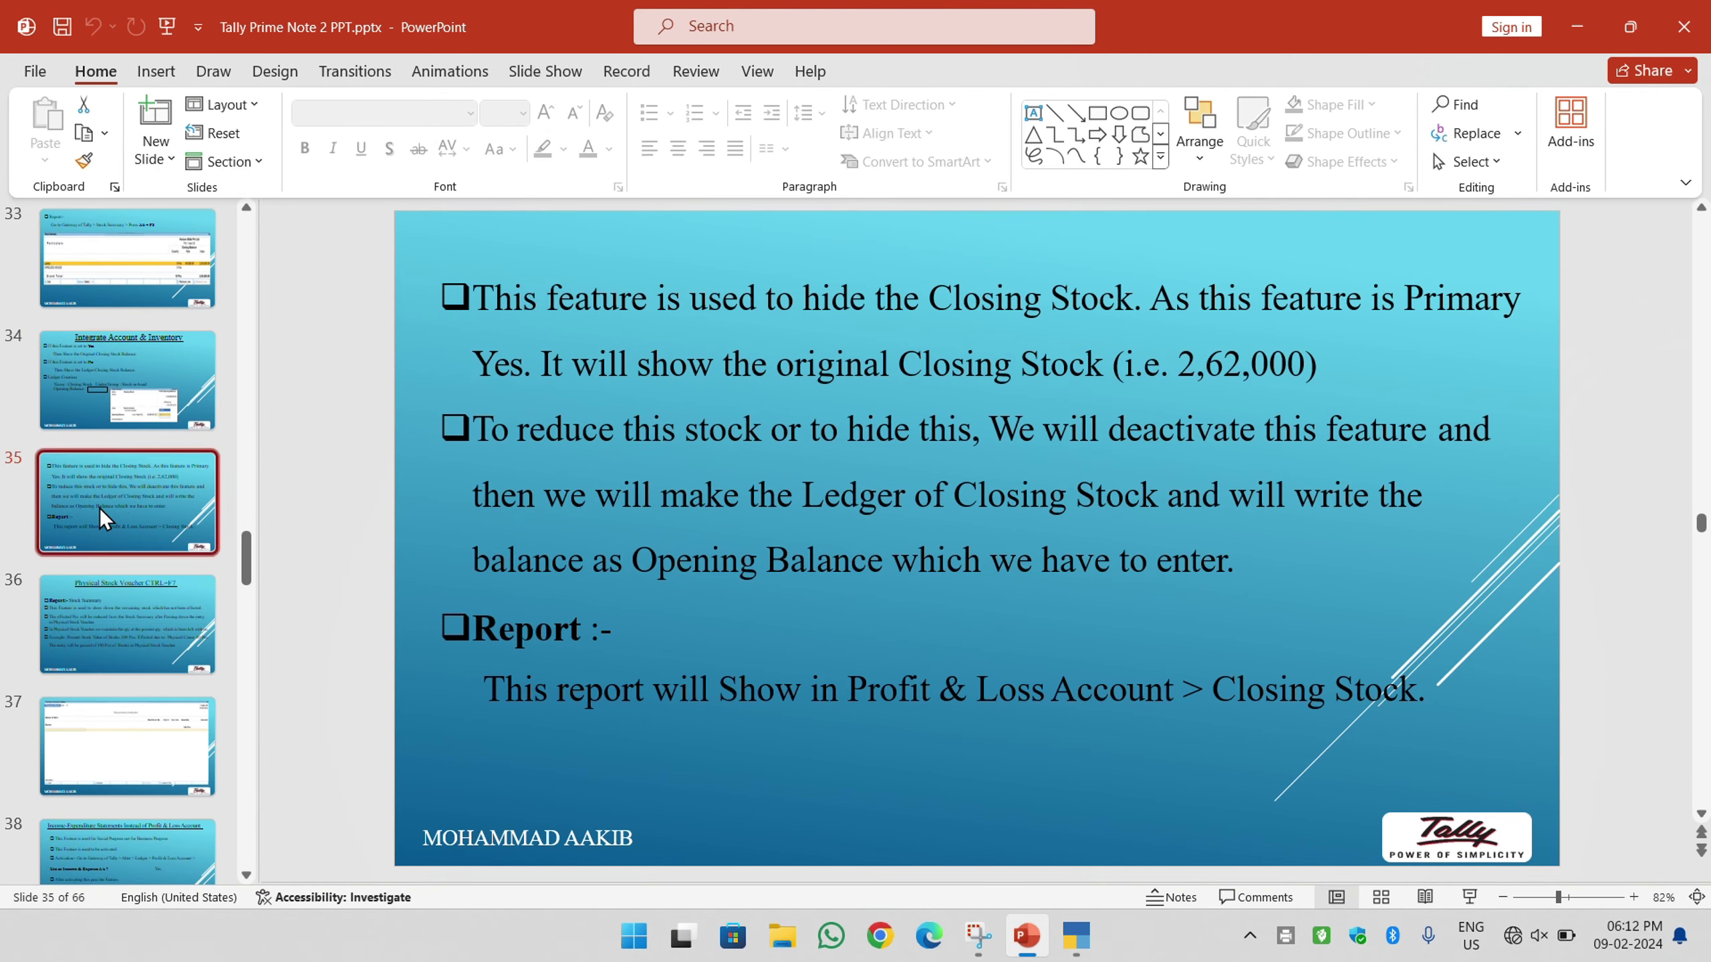
{"action": "scroll", "coordinate": [123, 512], "scroll_direction": "down", "scroll_amount": 1}
{"action": "left_click", "coordinate": [98, 539]}
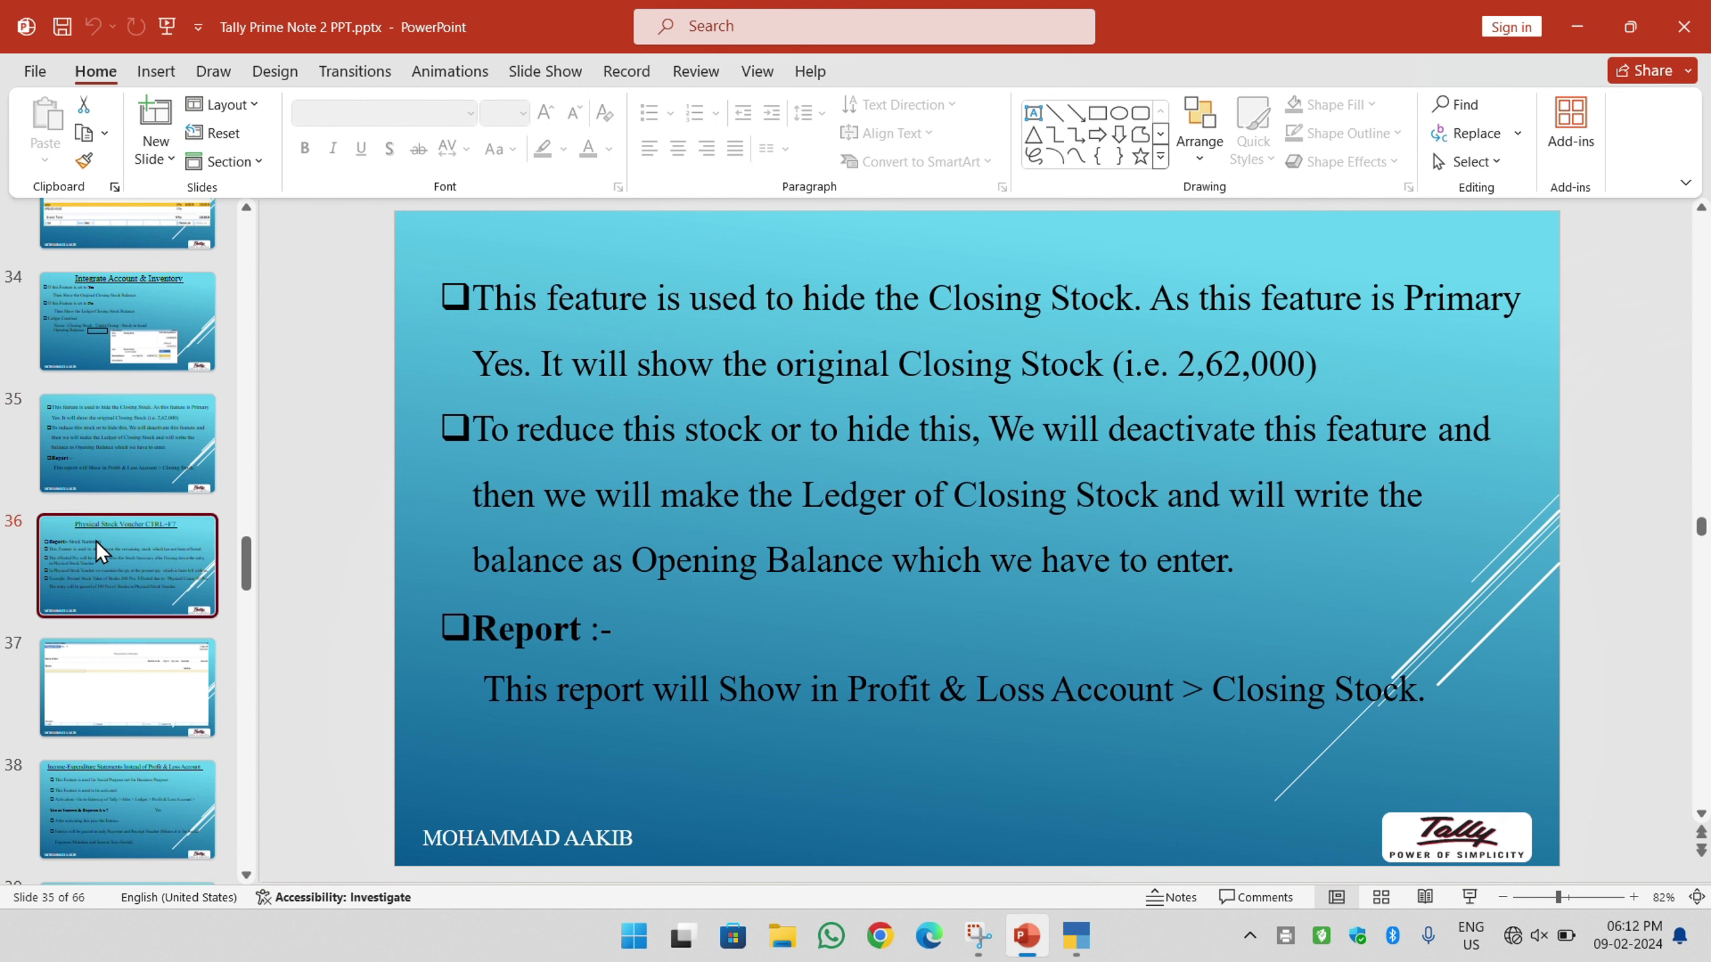
{"action": "scroll", "coordinate": [135, 519], "scroll_direction": "down", "scroll_amount": 1}
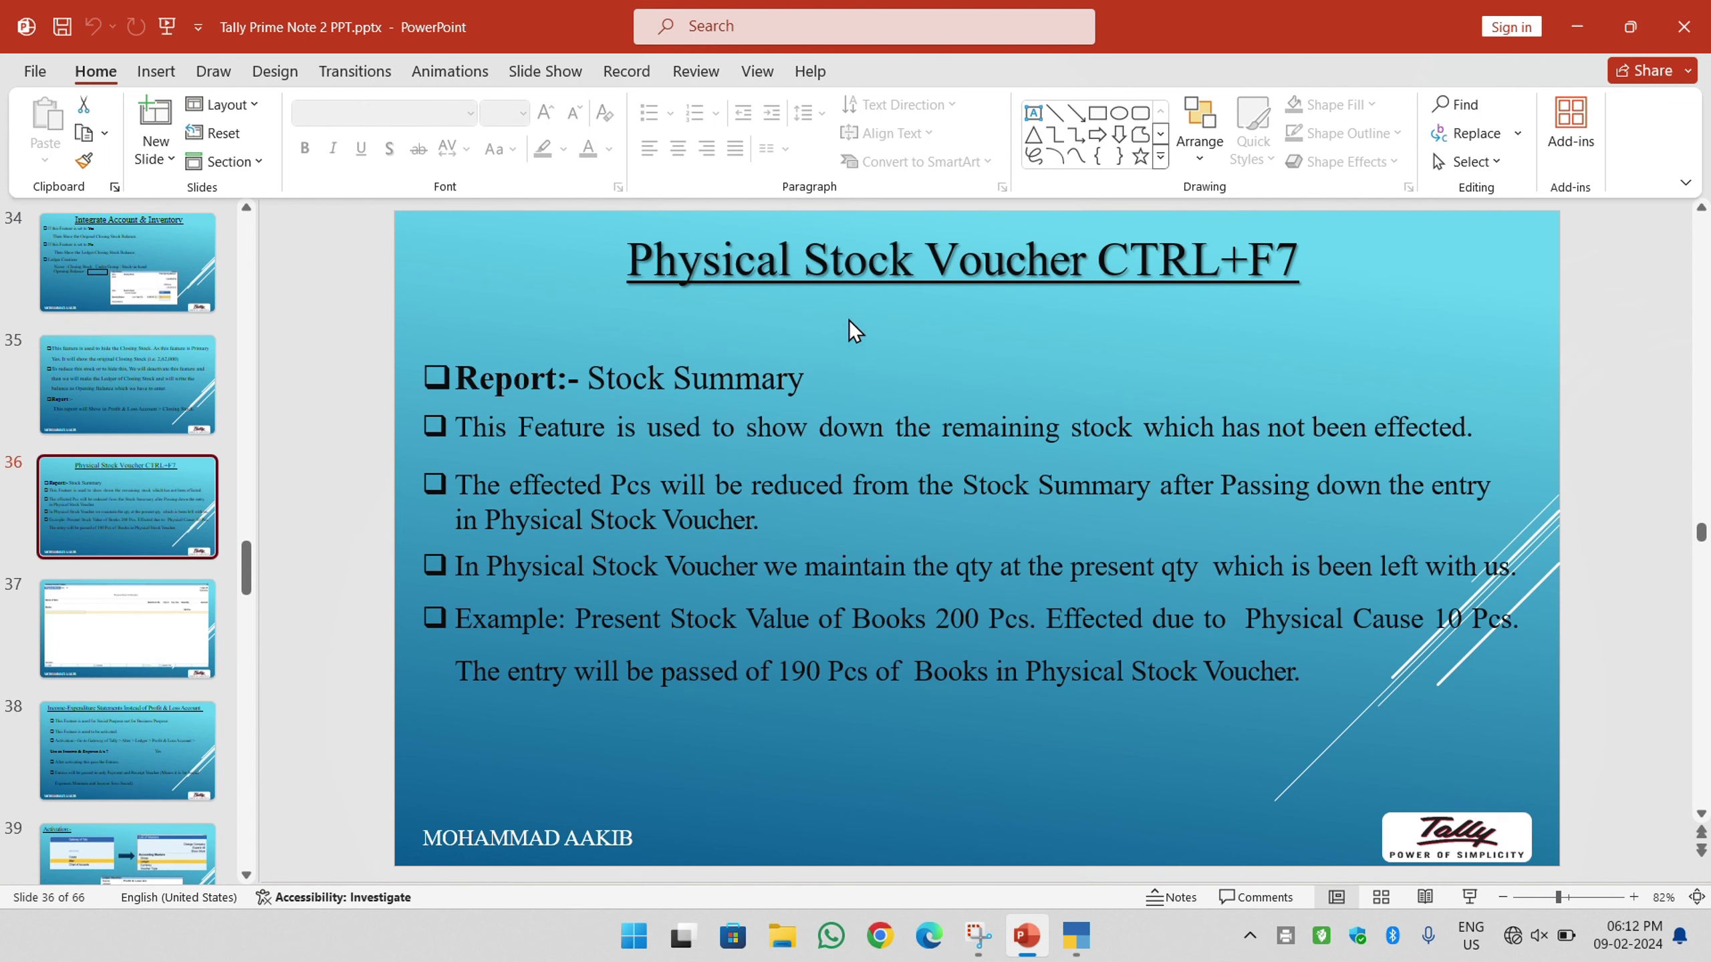